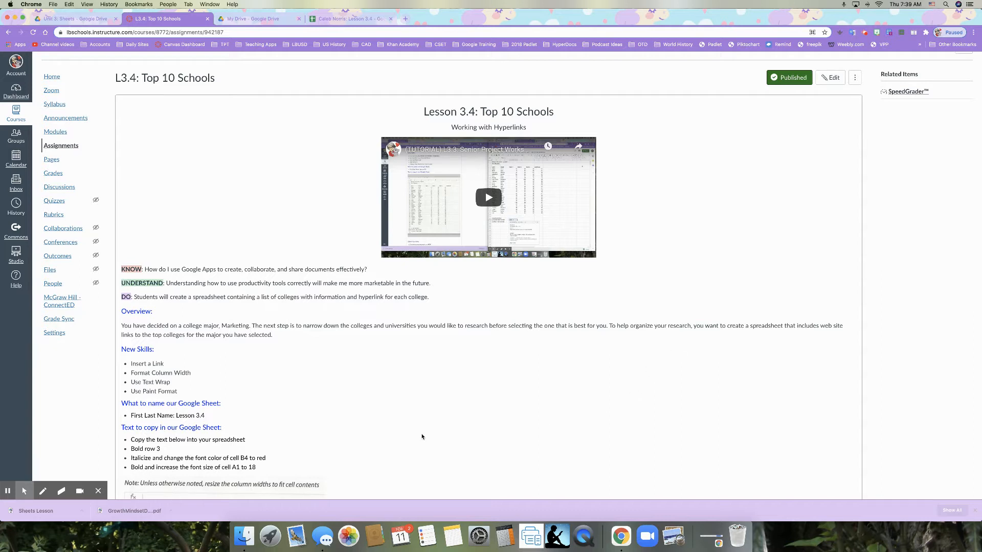
Step: Move the Lesson 3.4 spreadsheet into its own window and tile it side by side with the L3.4: Top 10 Schools assignment page
scroll(395, 429, "down", 5)
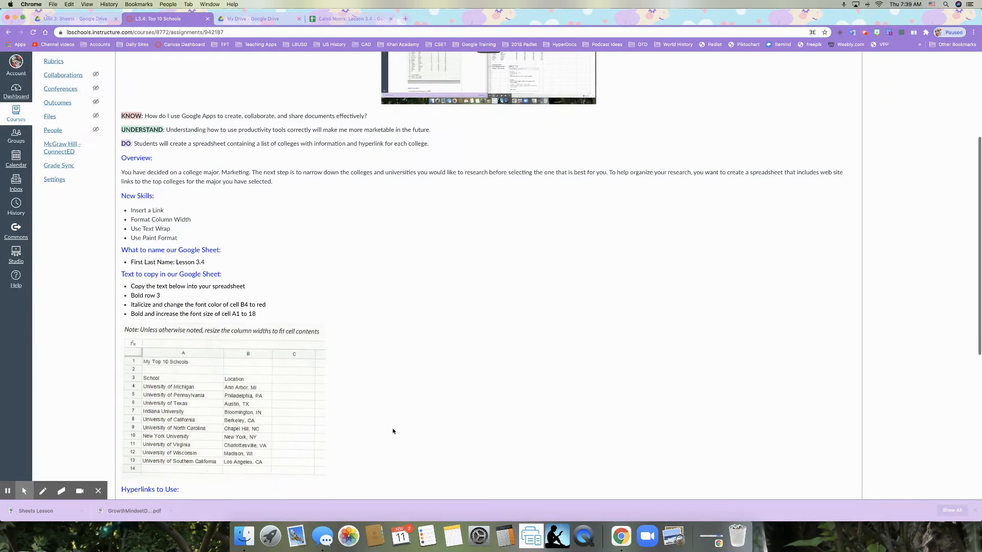
scroll(393, 431, "down", 1)
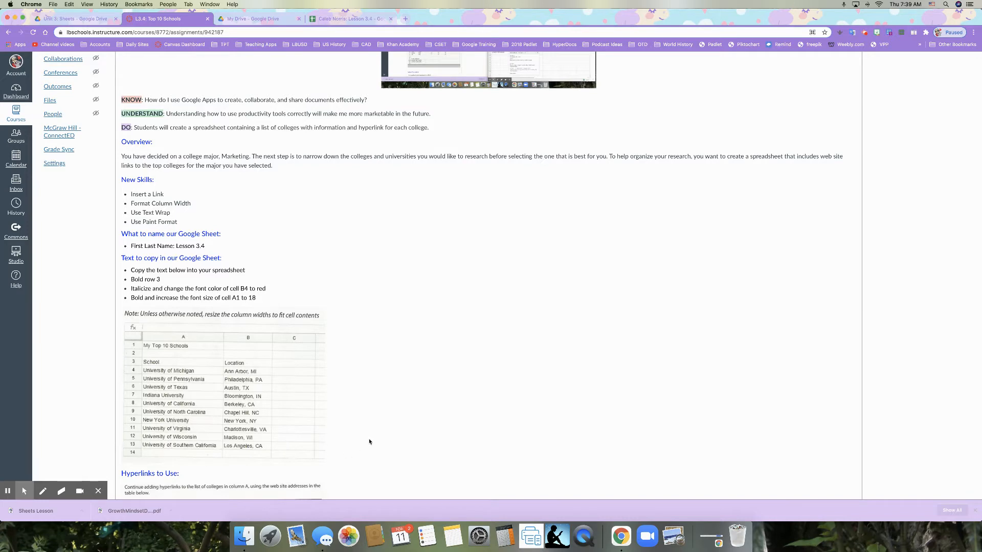
scroll(368, 440, "down", 5)
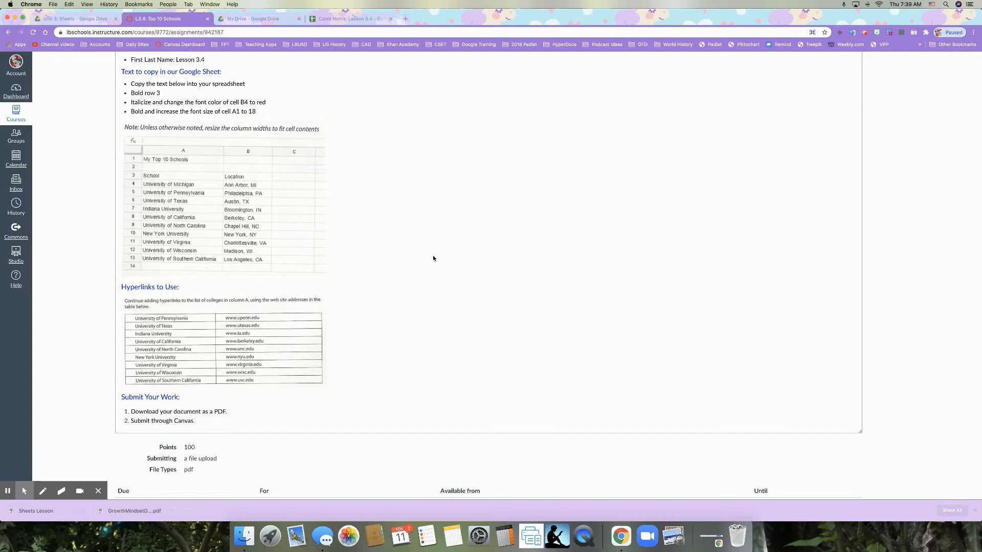
scroll(433, 258, "up", 10)
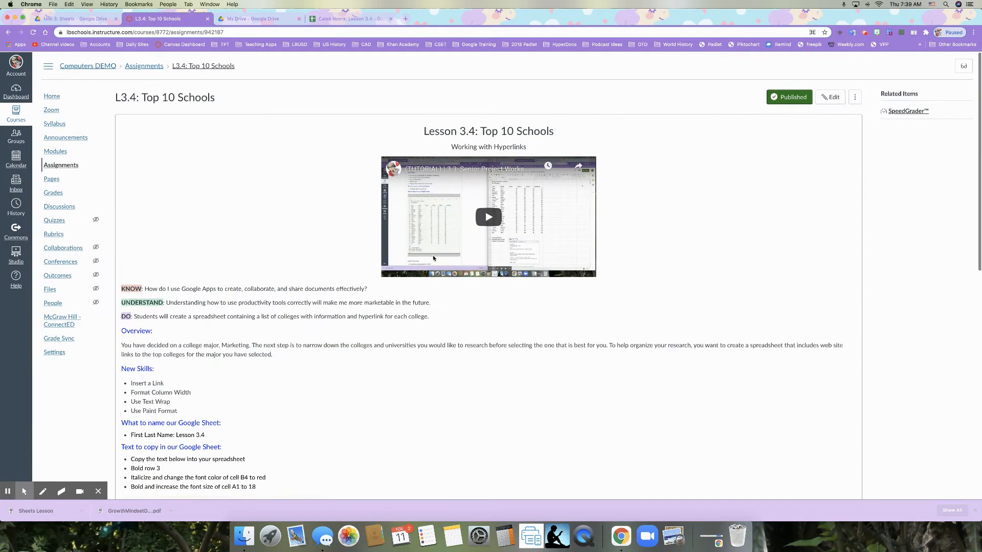
left_click(360, 22)
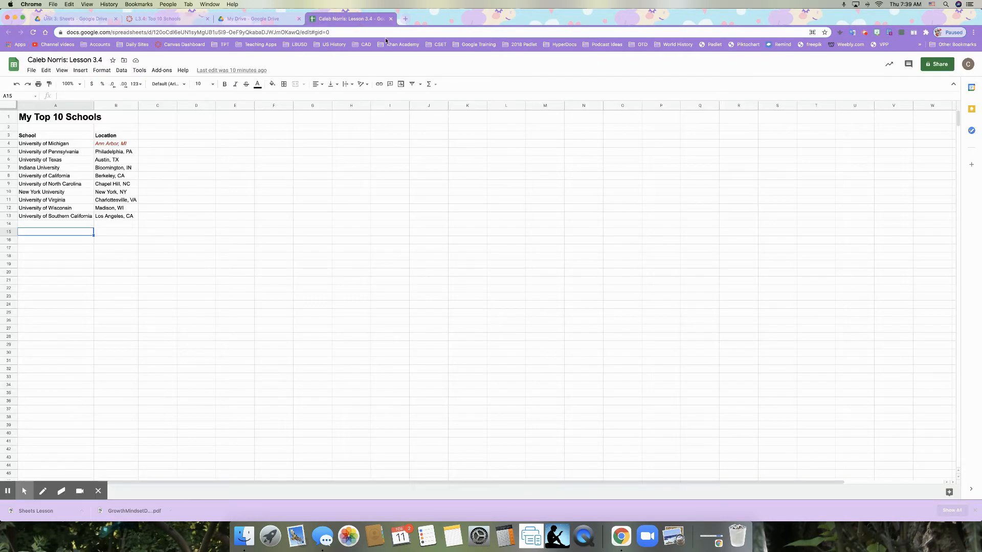
left_click_drag(336, 23, 338, 39)
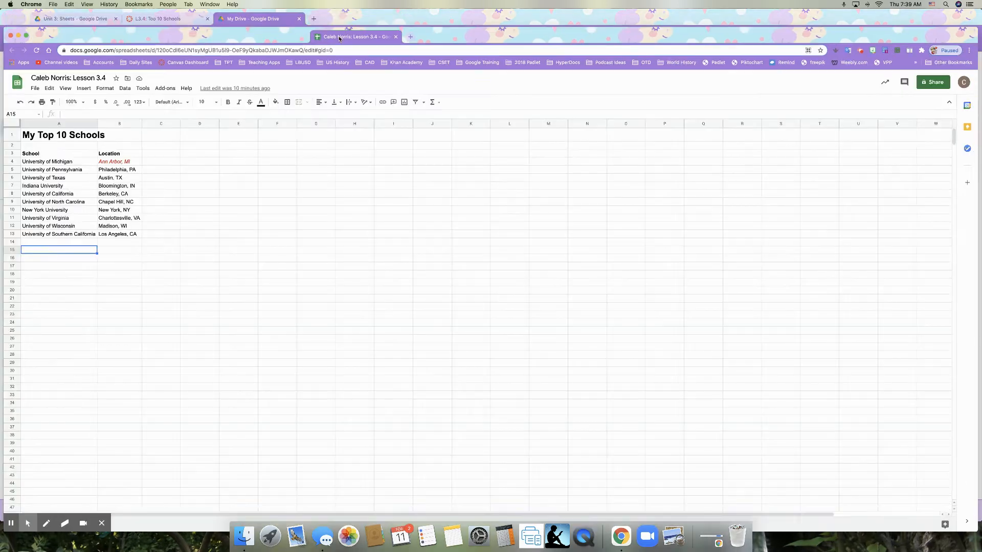
left_click(909, 51)
left_click(891, 108)
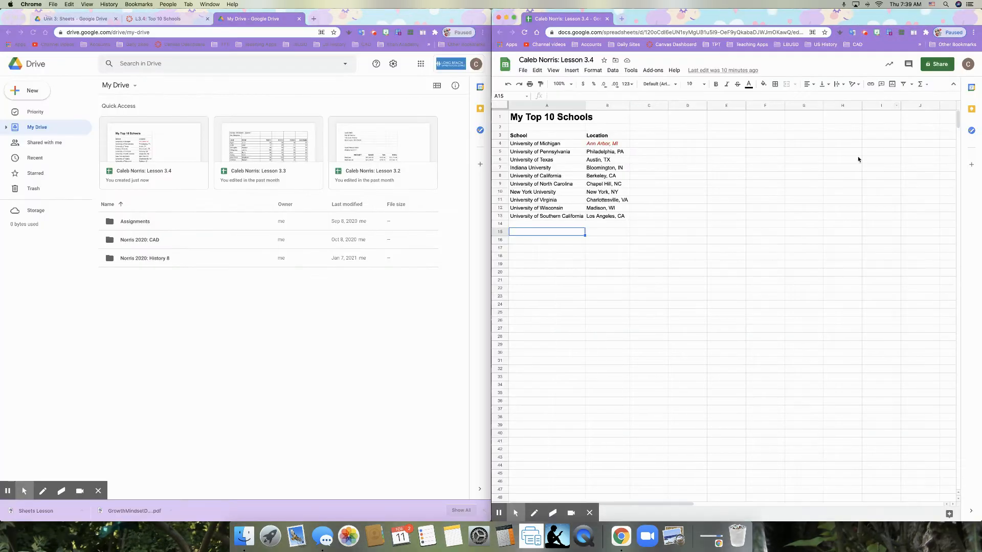
left_click(159, 19)
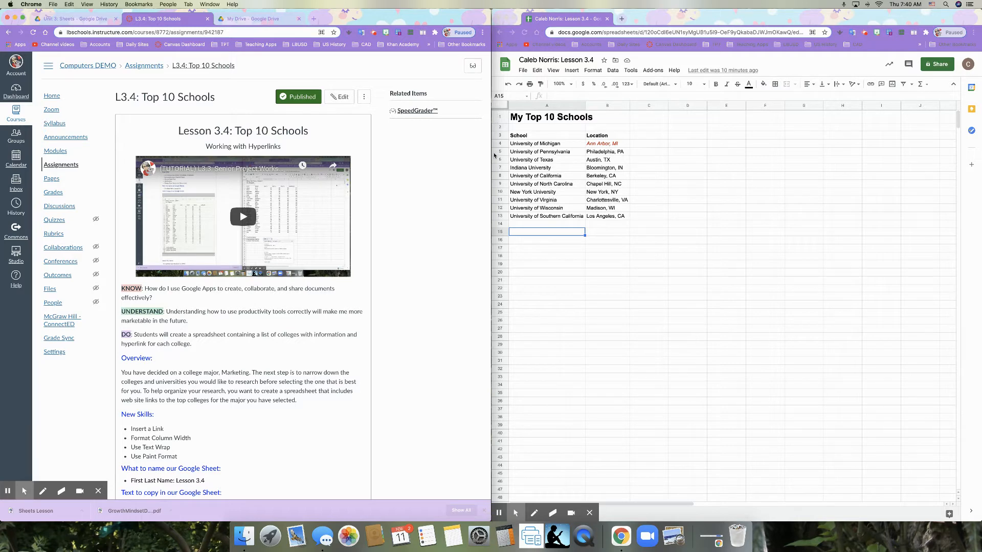
scroll(430, 233, "down", 5)
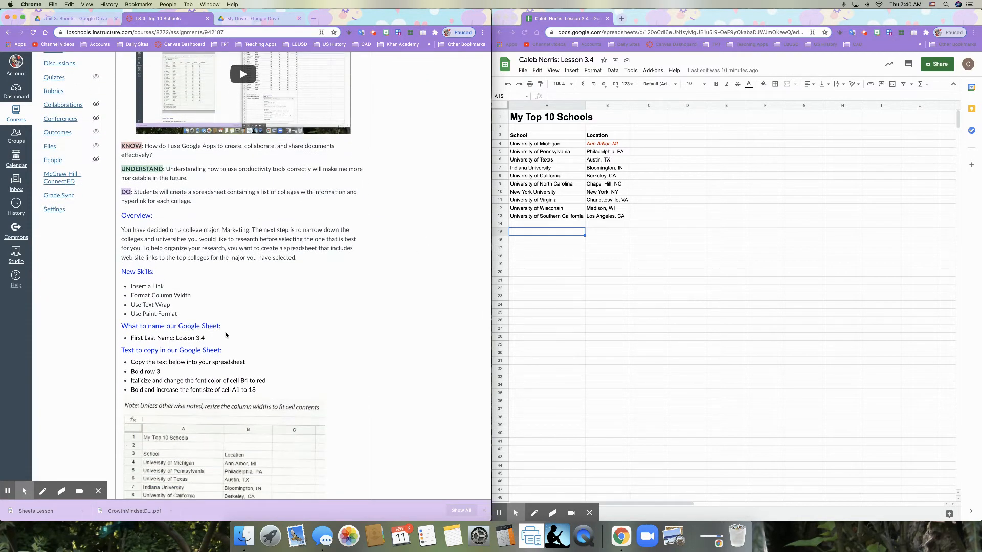
scroll(241, 350, "down", 2)
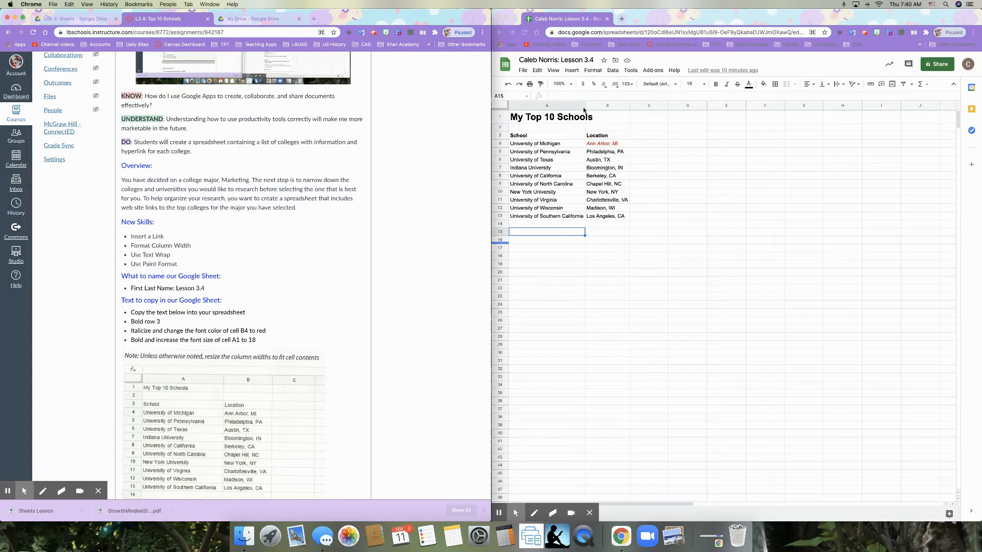
Step: Try widening column A of the spreadsheet and undo the width change
left_click(584, 107)
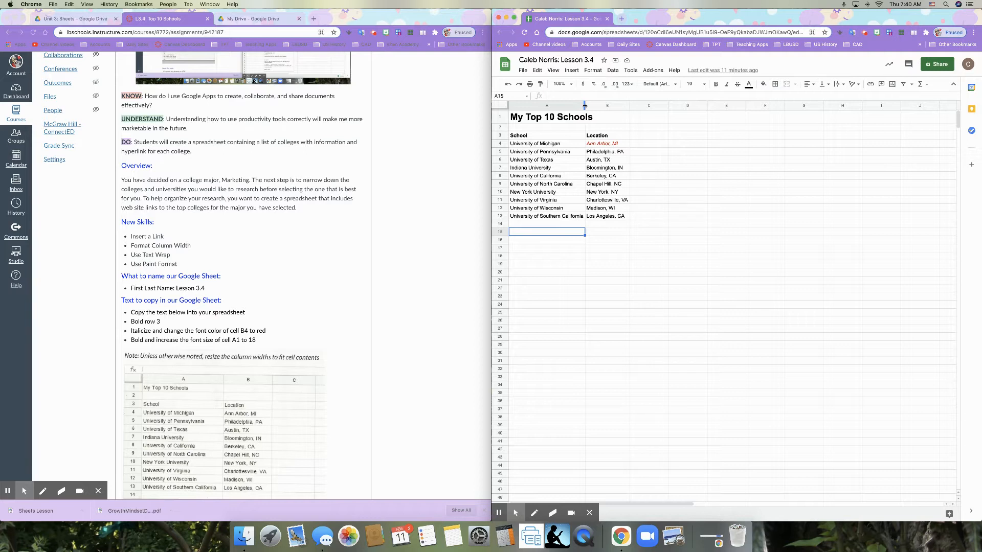
double_click(584, 106)
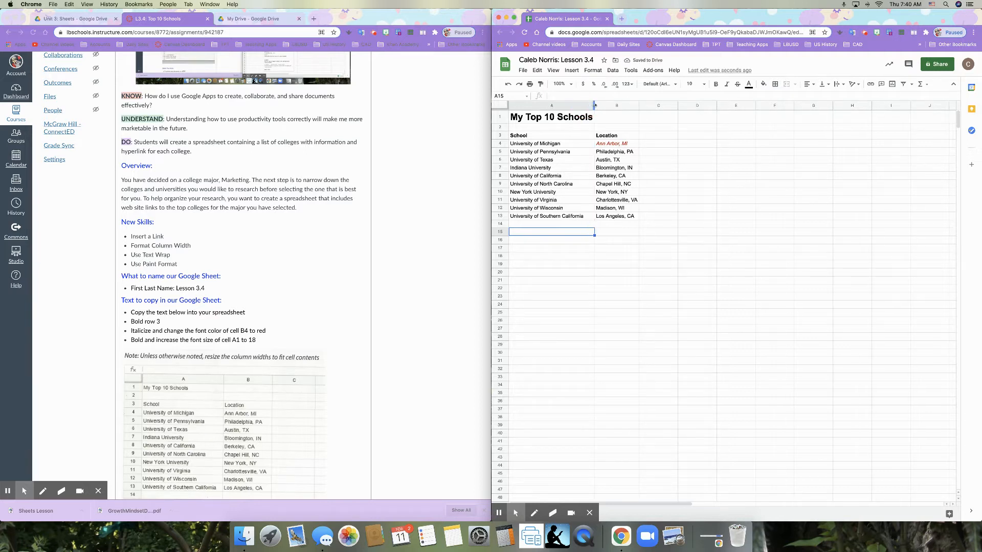
left_click(508, 84)
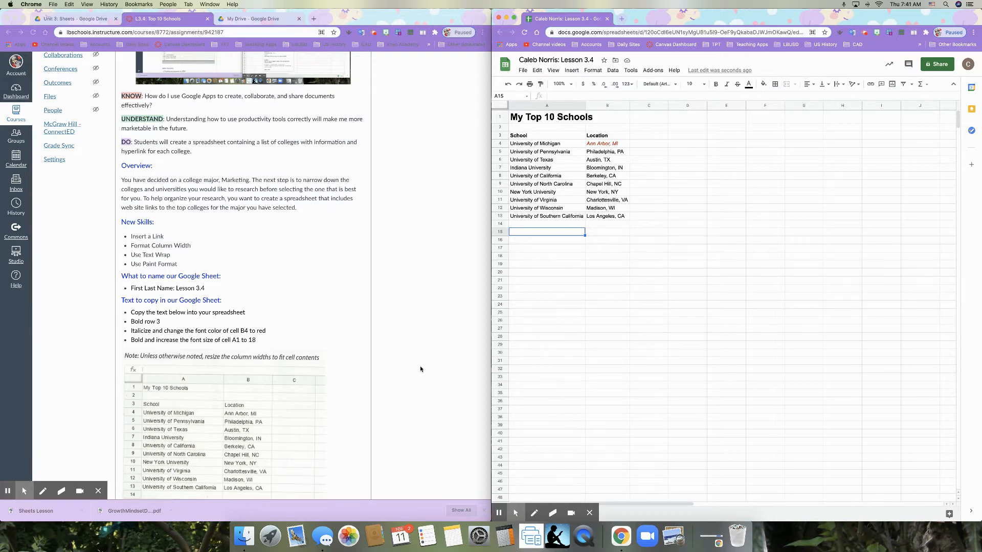
scroll(421, 368, "down", 5)
scroll(420, 368, "down", 2)
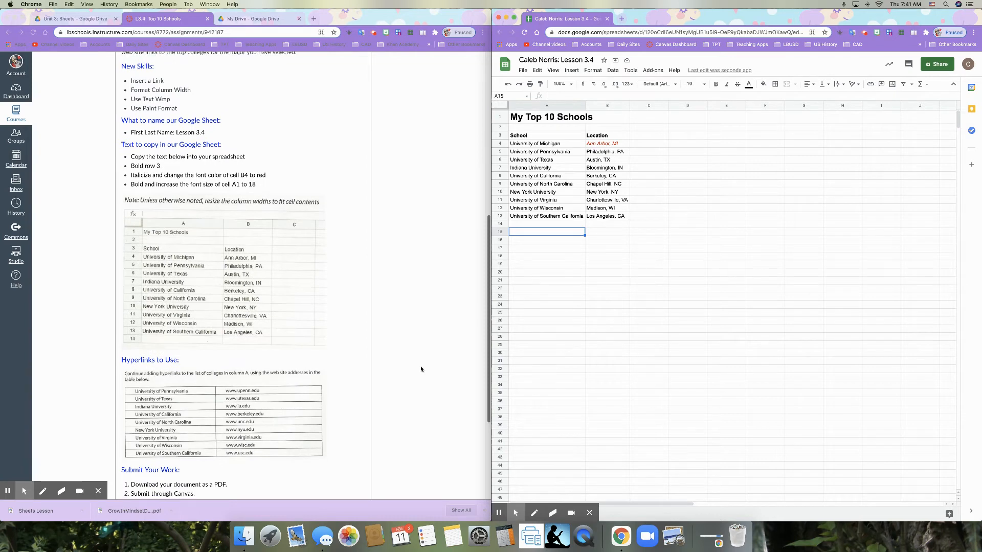
scroll(397, 376, "down", 1)
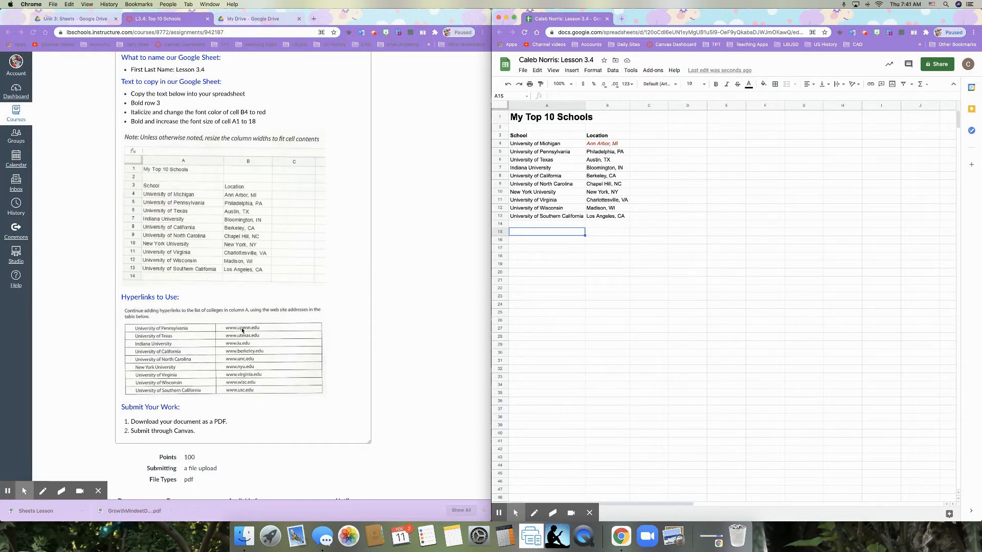
left_click(520, 145)
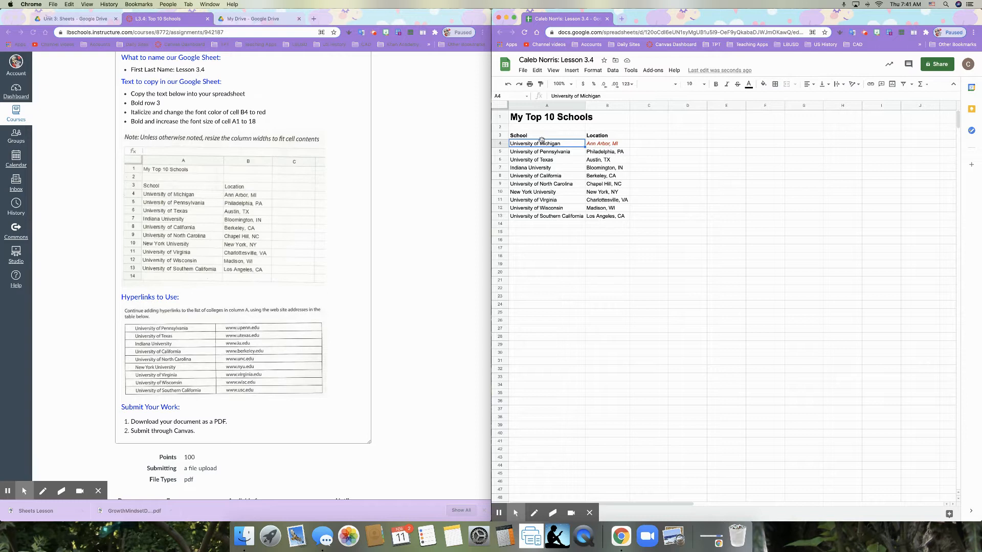
left_click(569, 73)
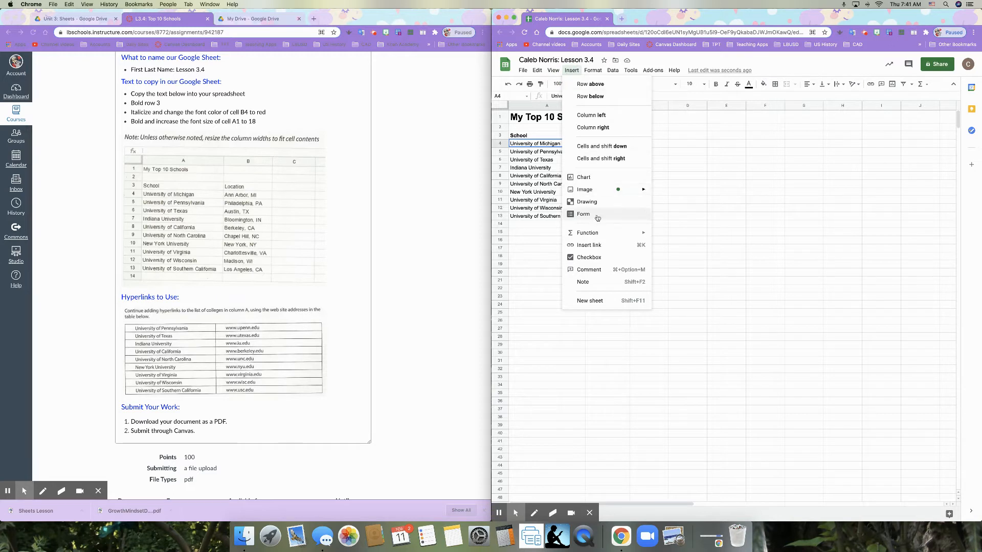
left_click(598, 247)
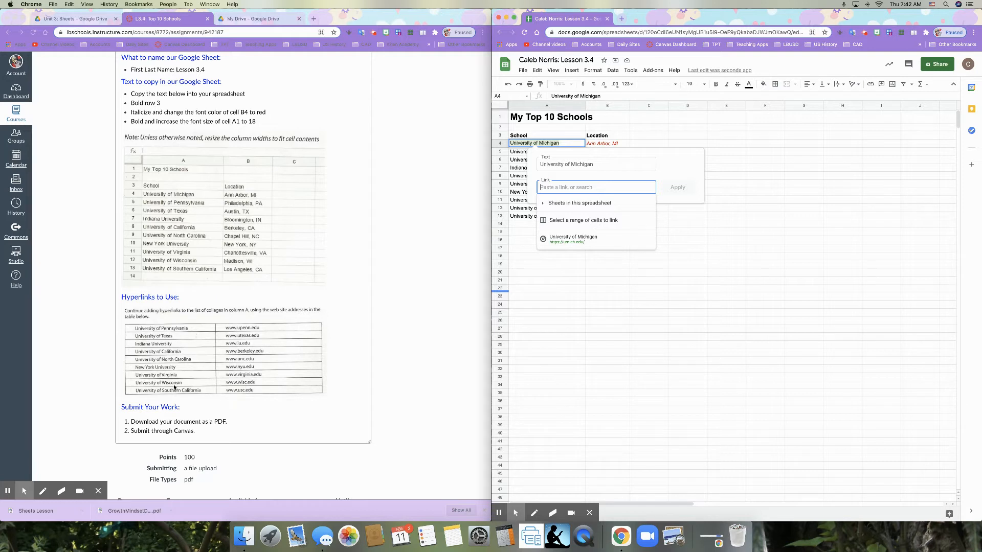
left_click(571, 238)
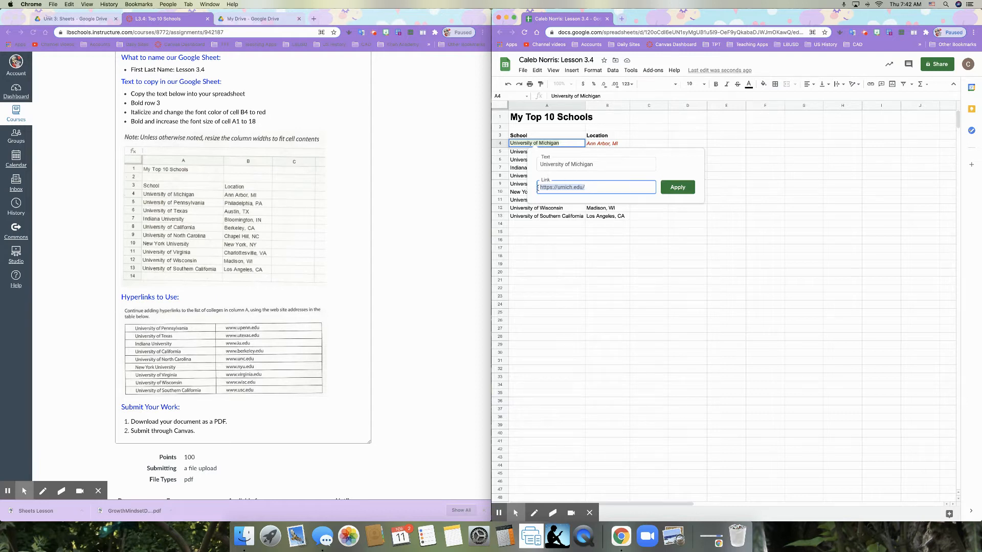
left_click(670, 191)
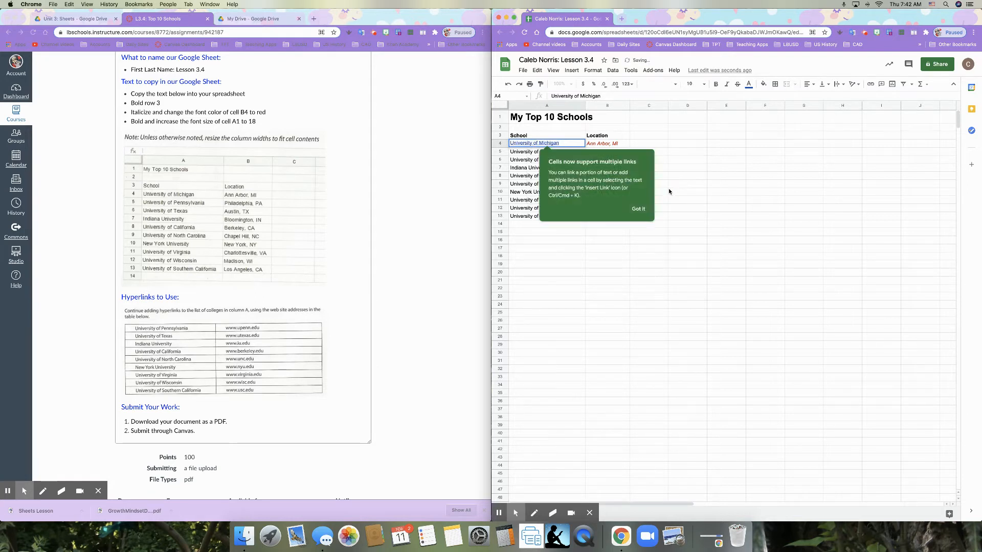
left_click(639, 210)
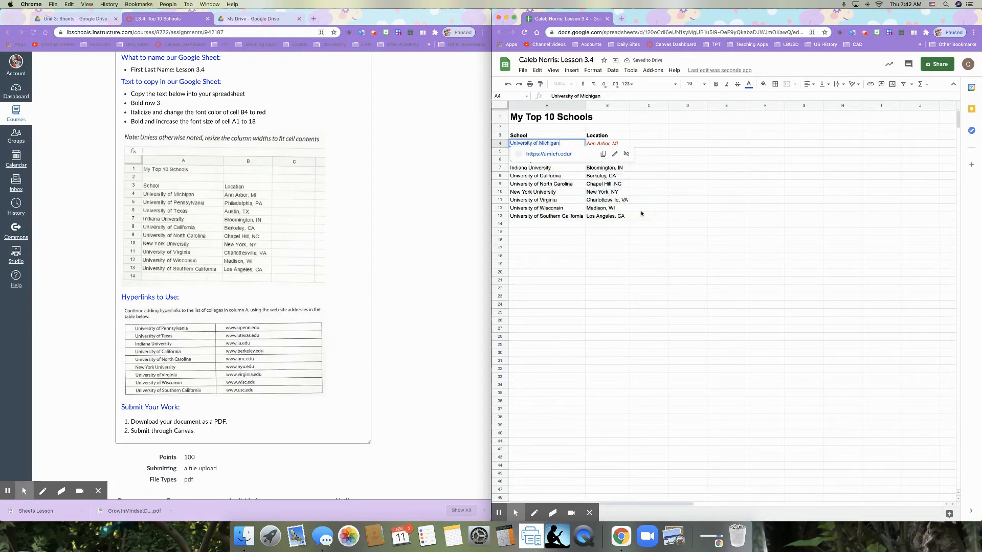
left_click(641, 210)
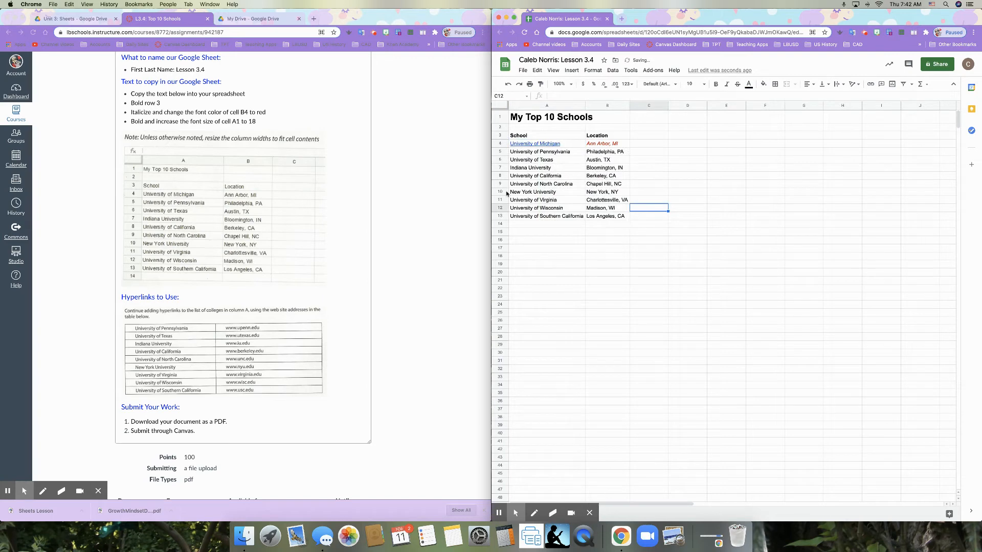
left_click(552, 153)
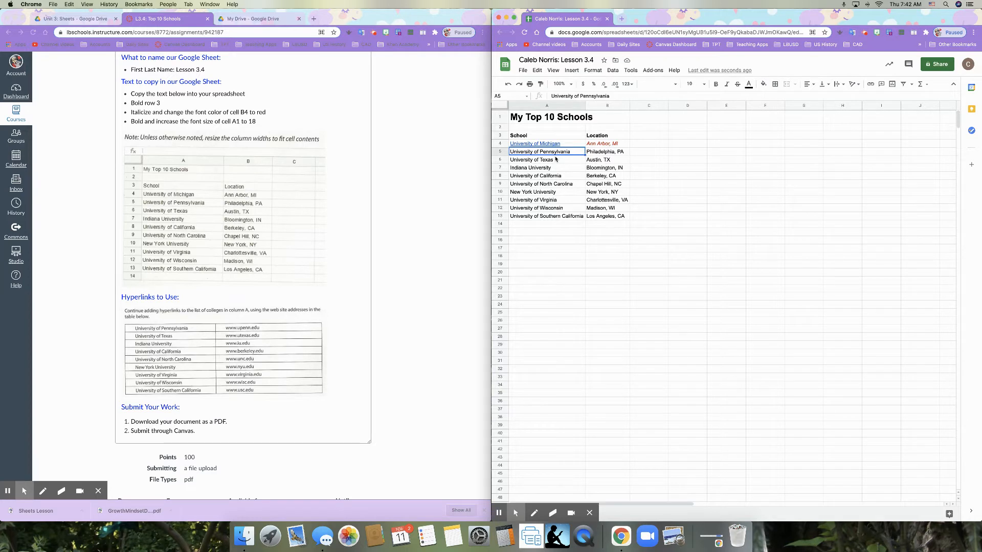
key("super+k")
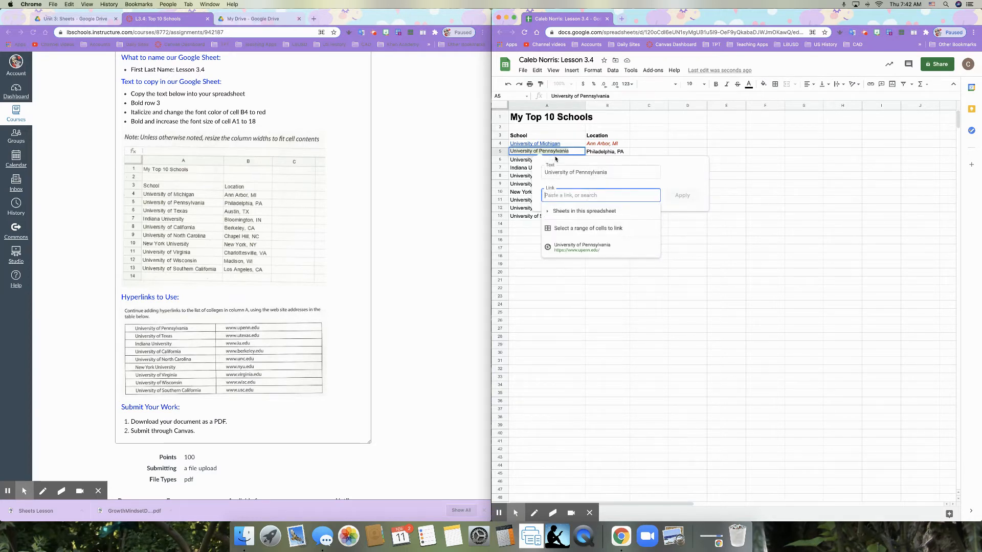
left_click(645, 134)
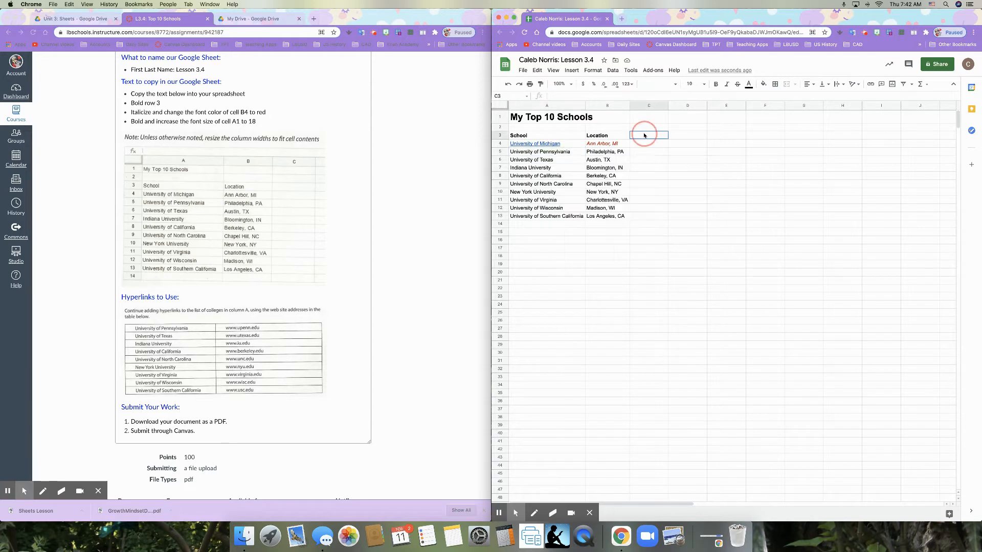
left_click(566, 151)
left_click(572, 71)
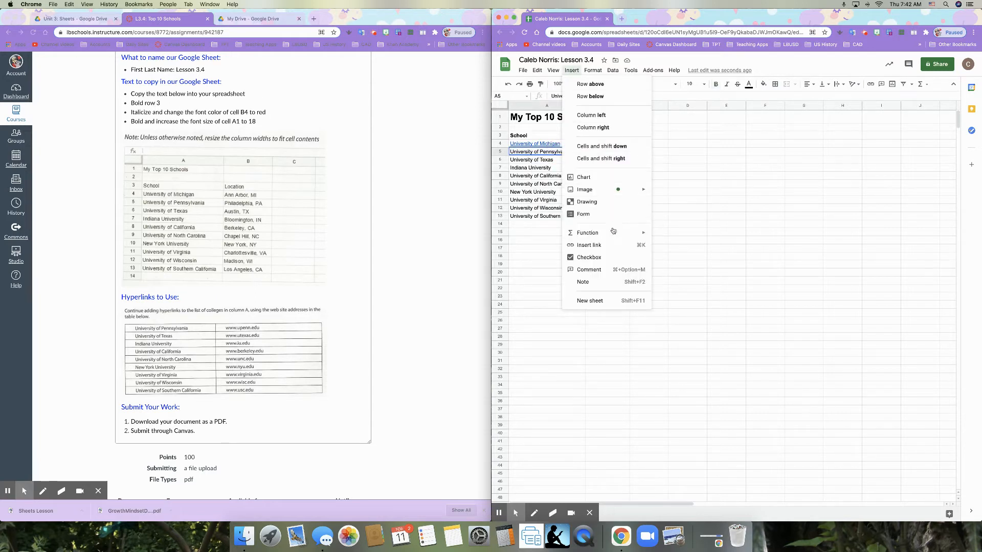
left_click(615, 245)
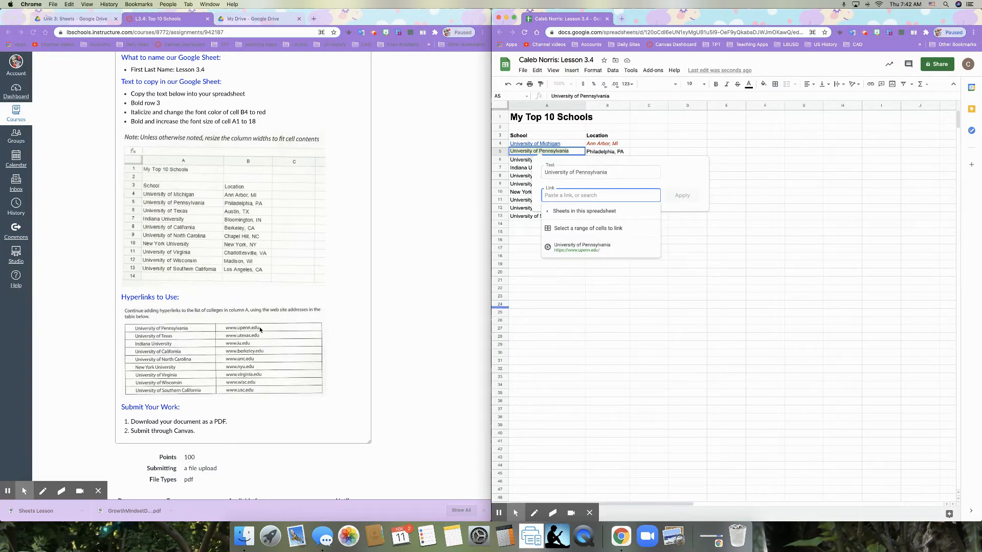
left_click(611, 247)
left_click(681, 197)
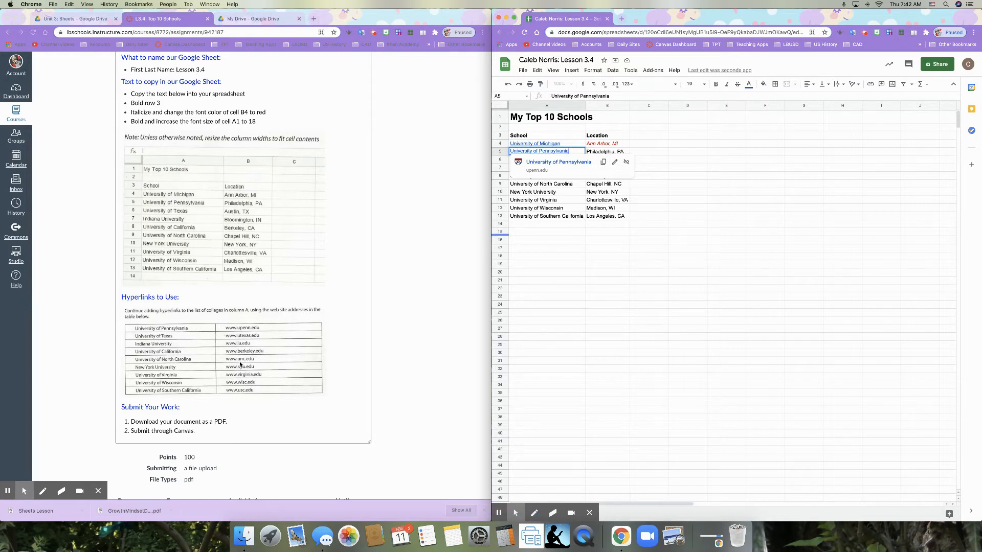
left_click(558, 203)
left_click(546, 161)
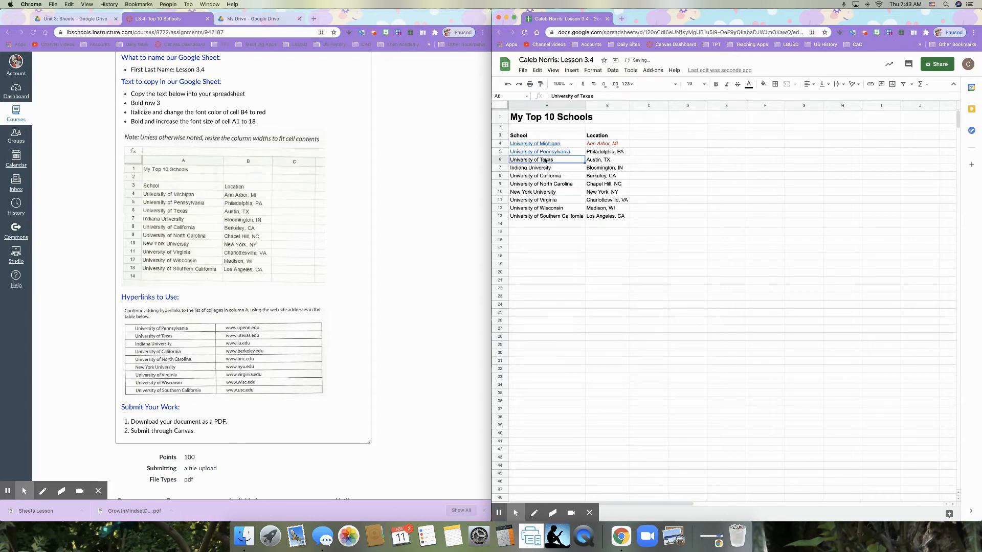
key("super+k")
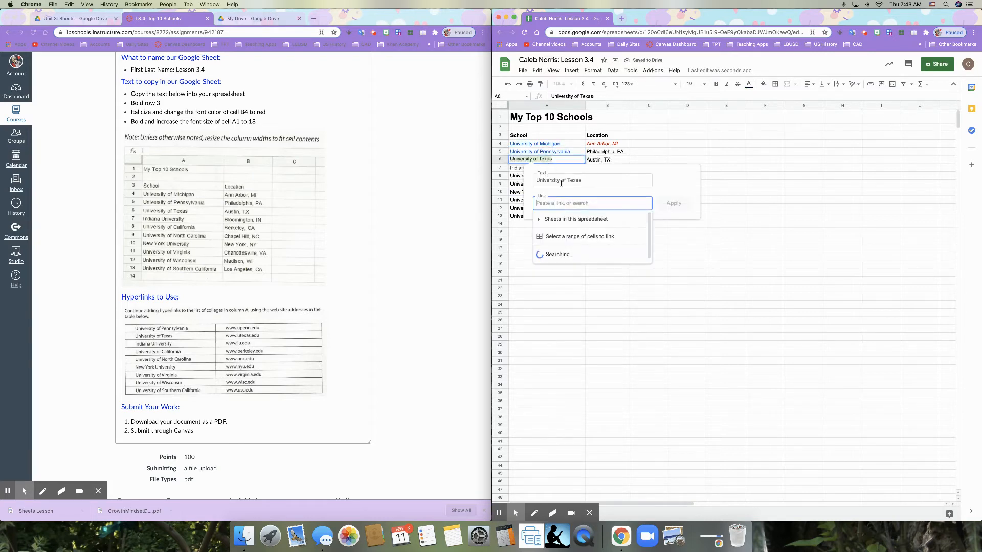
left_click(570, 255)
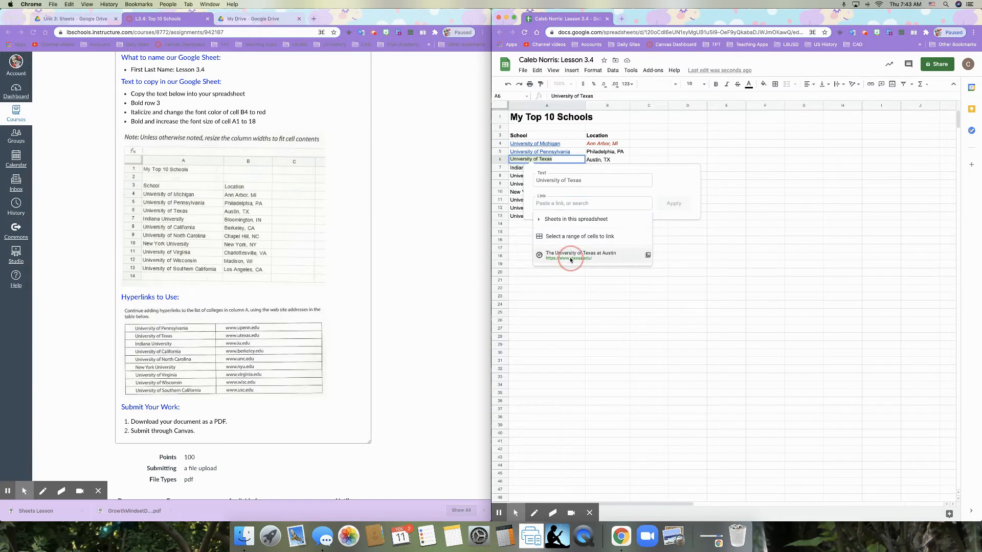
left_click(515, 169)
left_click_drag(546, 153, 548, 161)
left_click(547, 161)
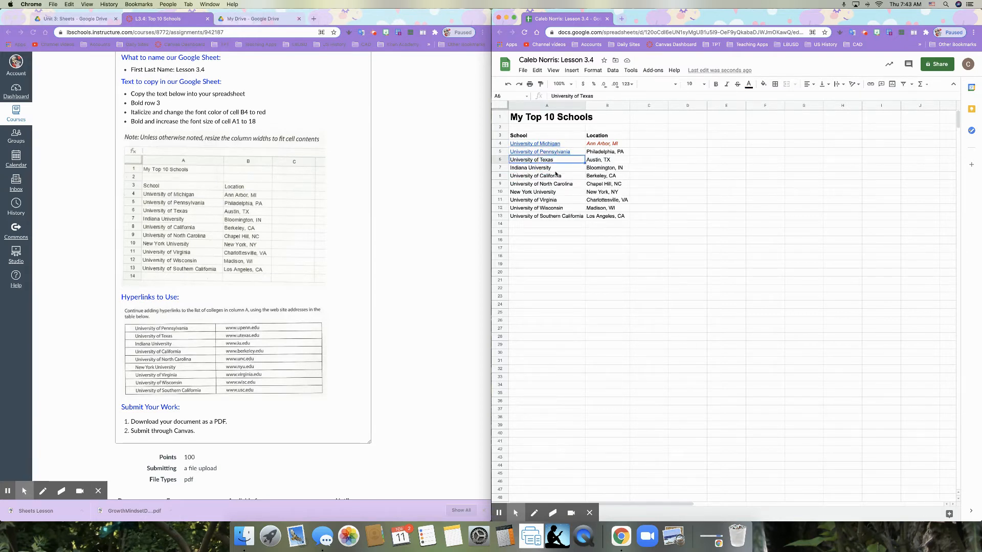
key("super+k")
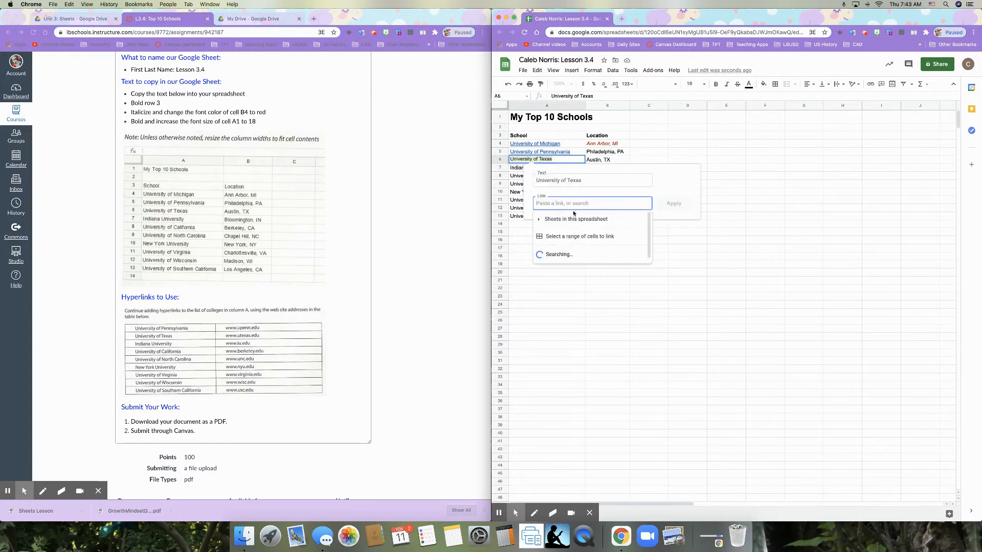
left_click(570, 253)
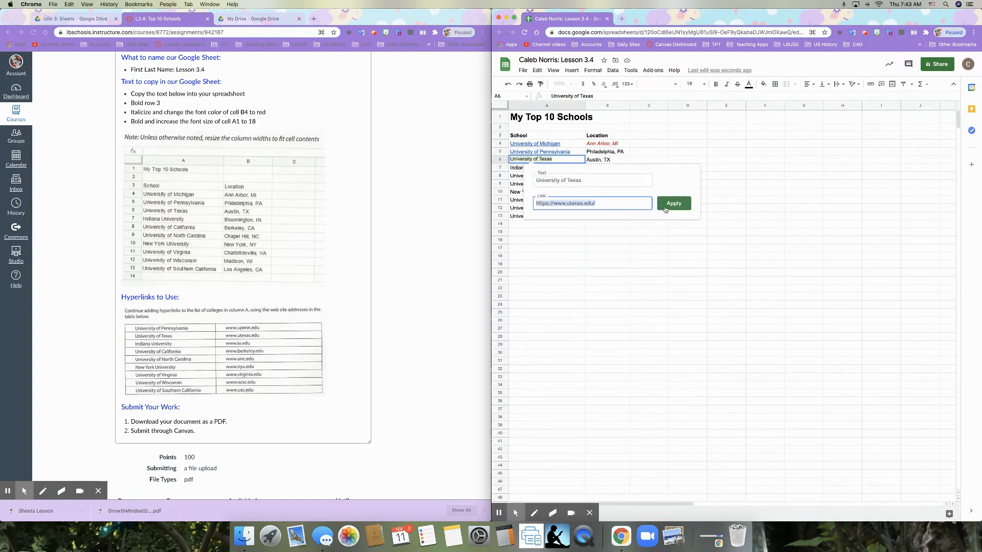
left_click(666, 207)
left_click(541, 200)
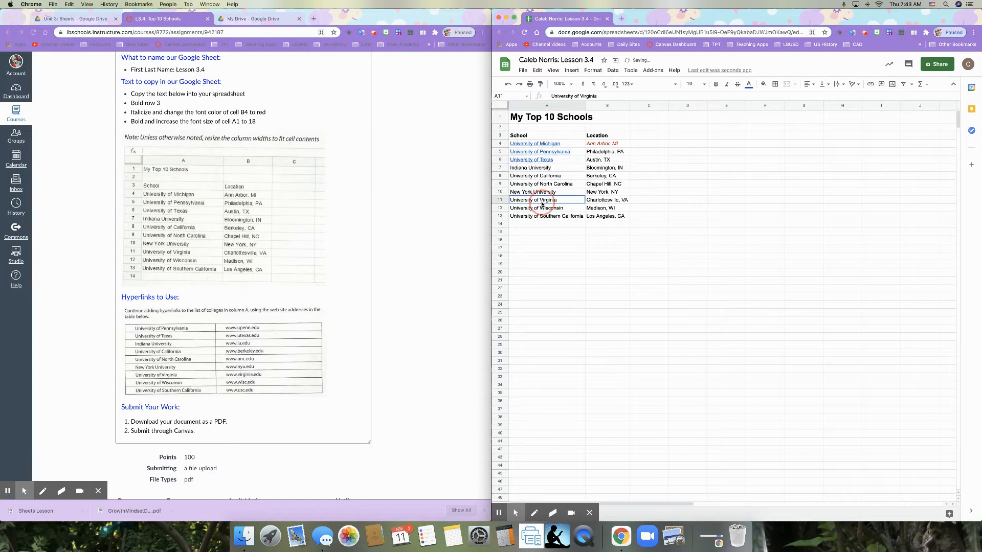
left_click(535, 170)
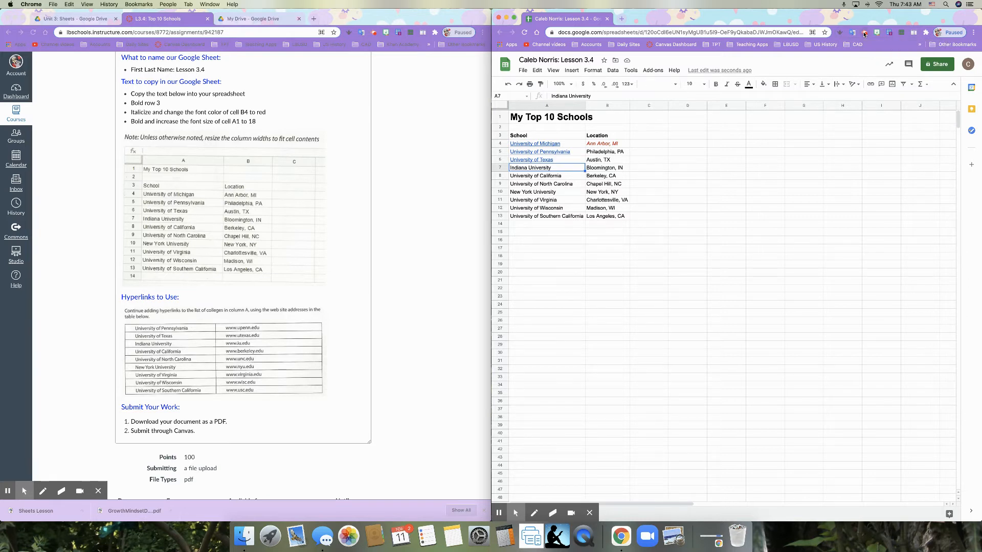
left_click(864, 34)
left_click(819, 113)
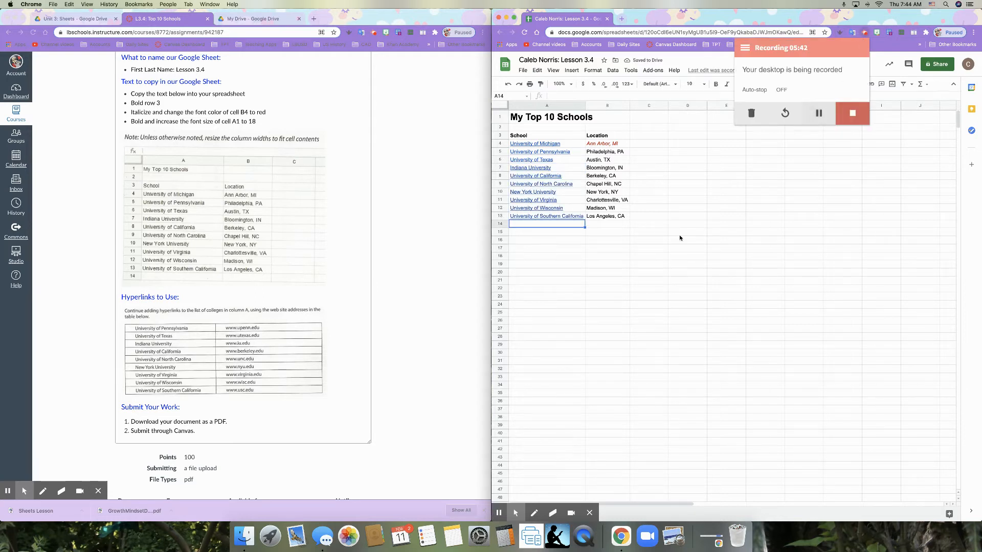
left_click(684, 253)
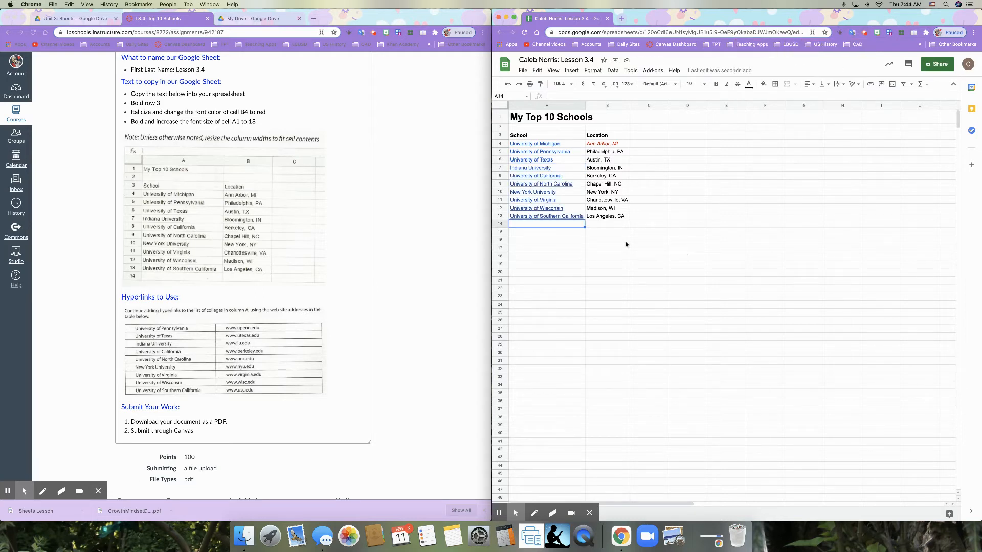
Step: Preview the website links attached to several college names in column A
mouse_move(567, 176)
mouse_move(569, 217)
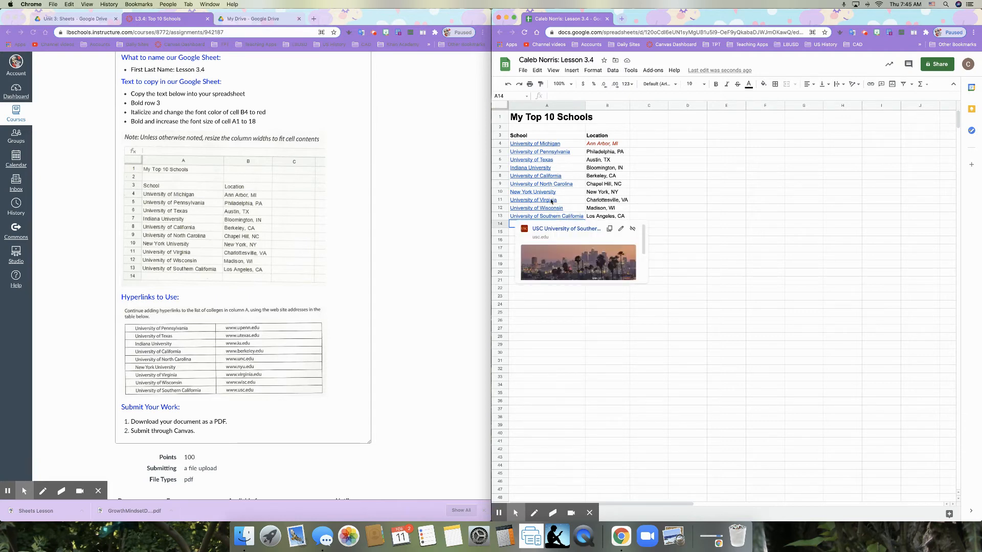
mouse_move(551, 202)
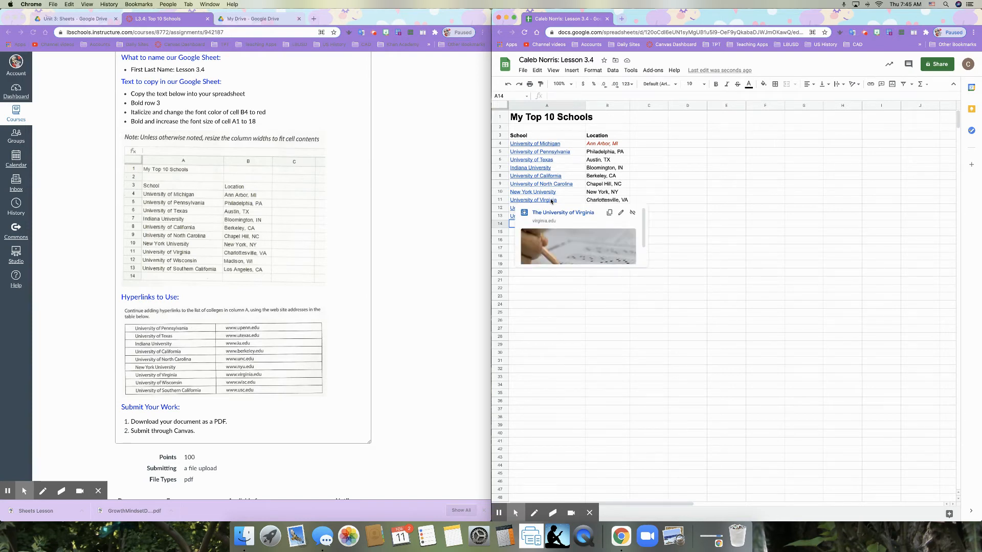
left_click(701, 200)
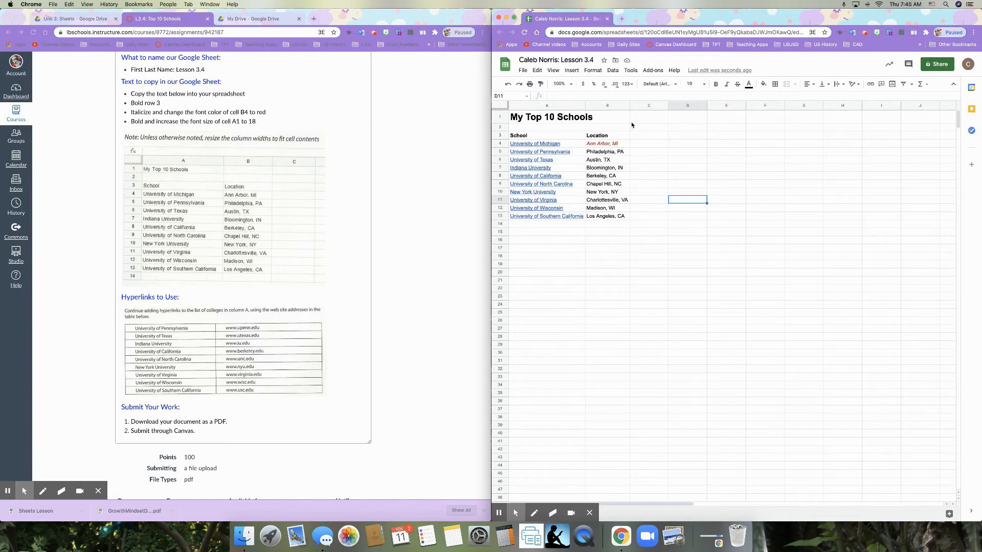
Step: Resize column A to a width of 150 pixels
left_click(581, 108)
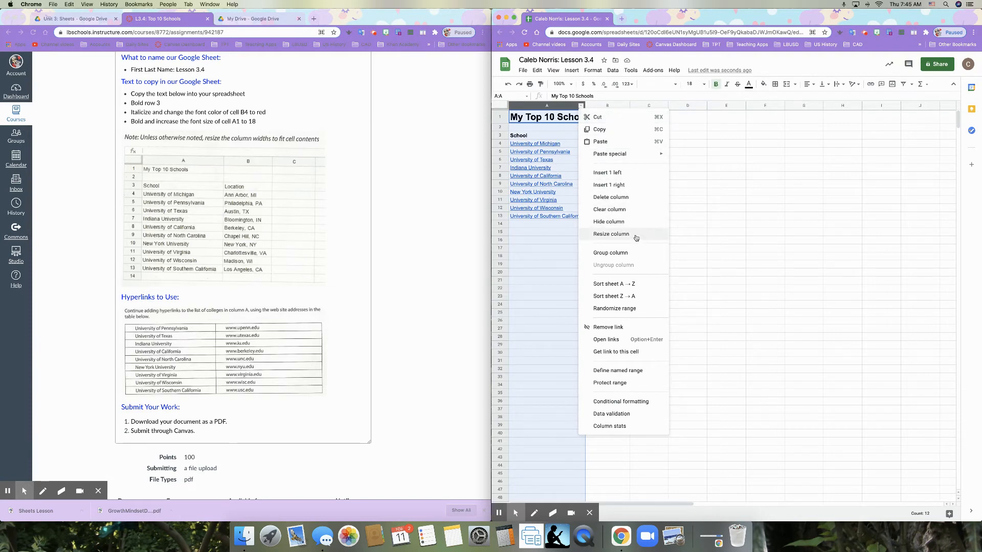
left_click(547, 272)
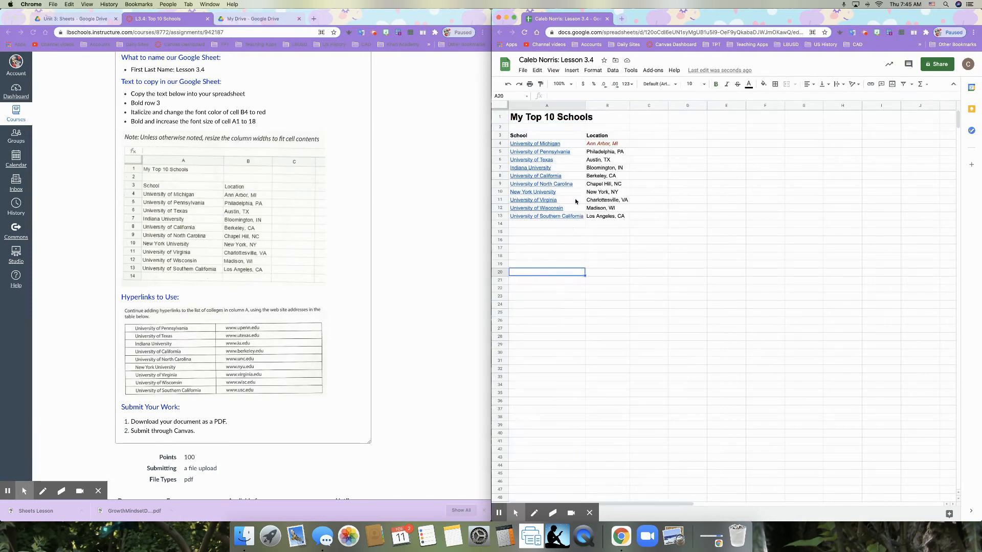
left_click(581, 107)
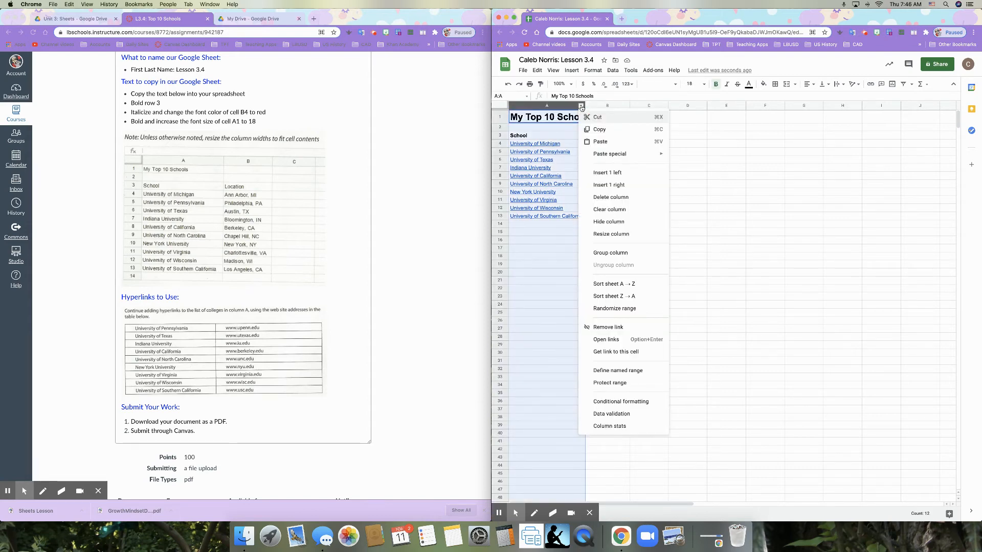
left_click(632, 235)
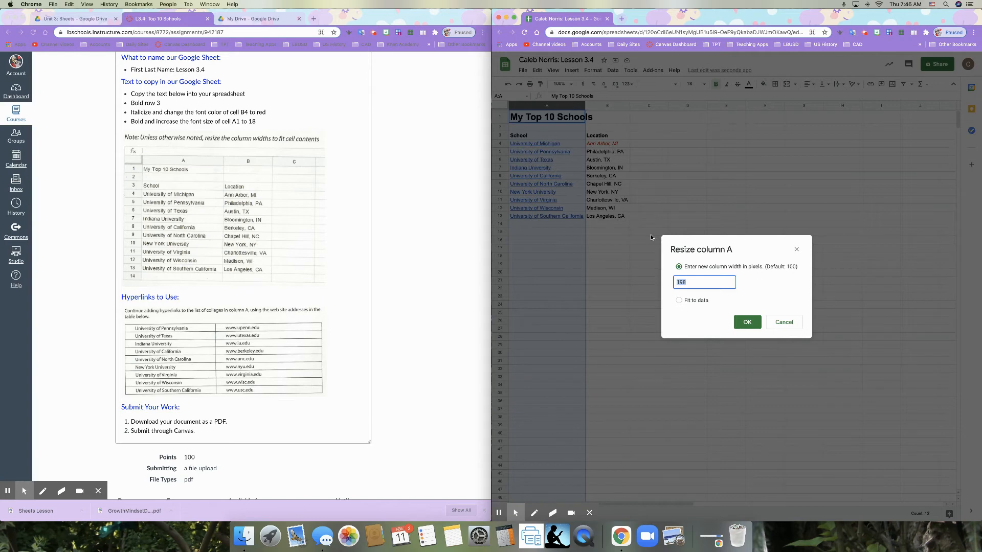
type("150")
left_click(740, 321)
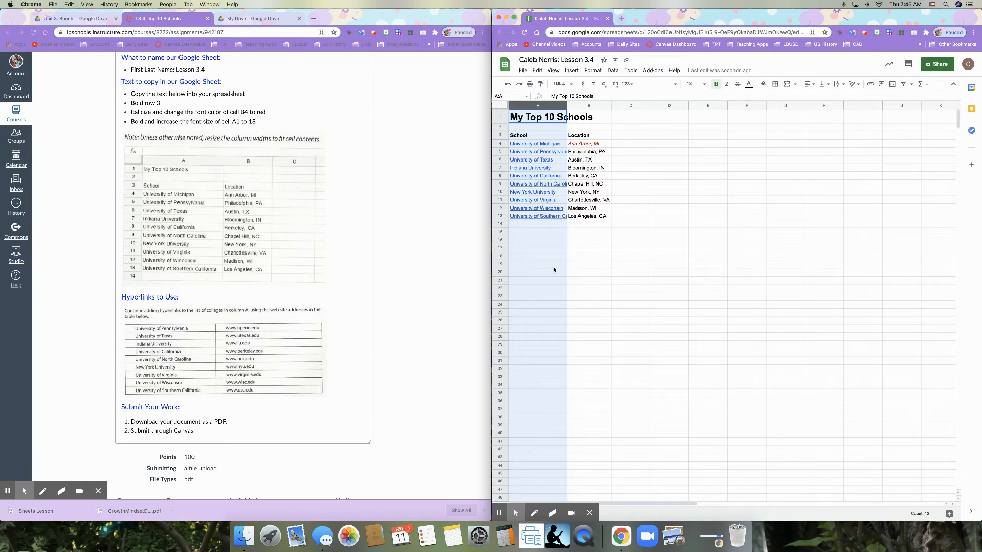
left_click(553, 272)
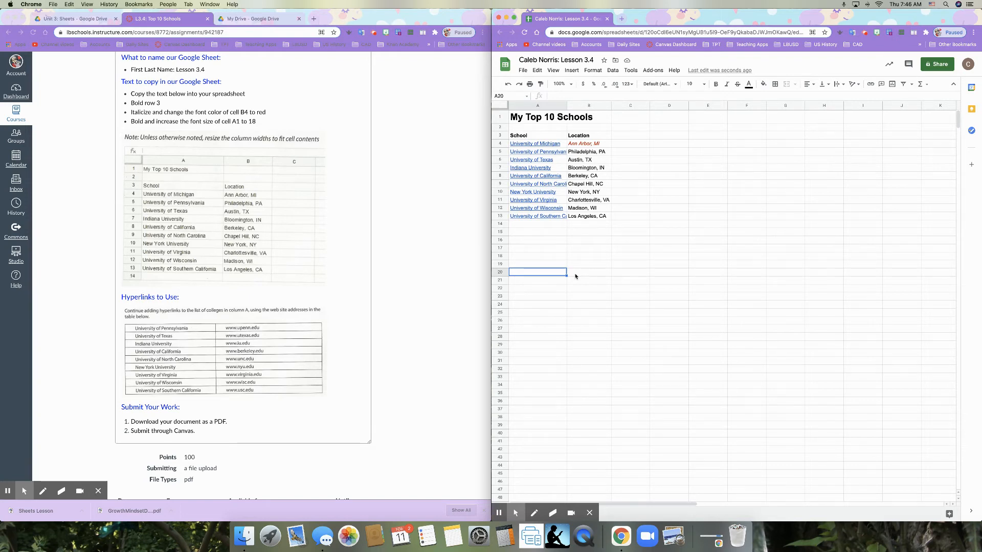
Step: Apply the Wrap text setting to the school list in cells A3:A13
scroll(286, 271, "up", 3)
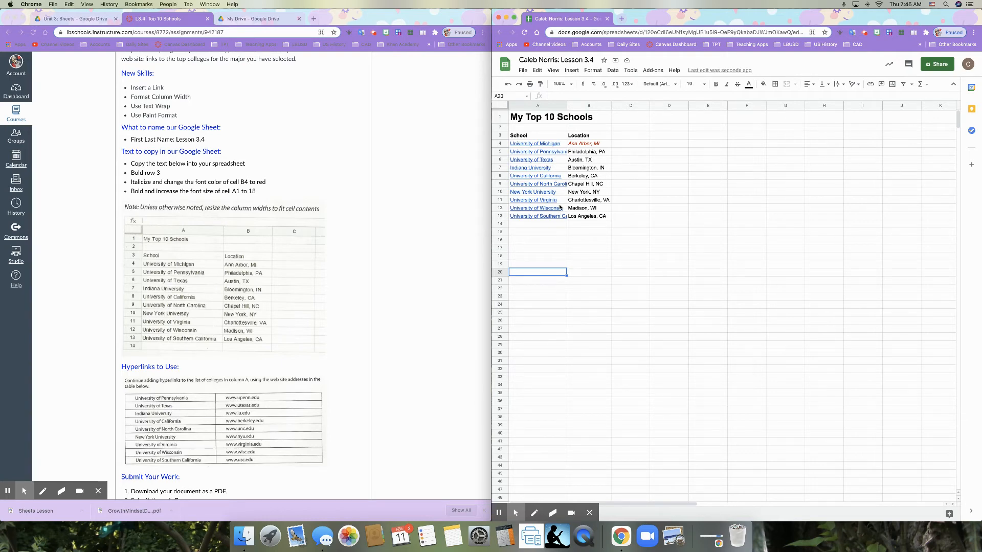
mouse_move(560, 207)
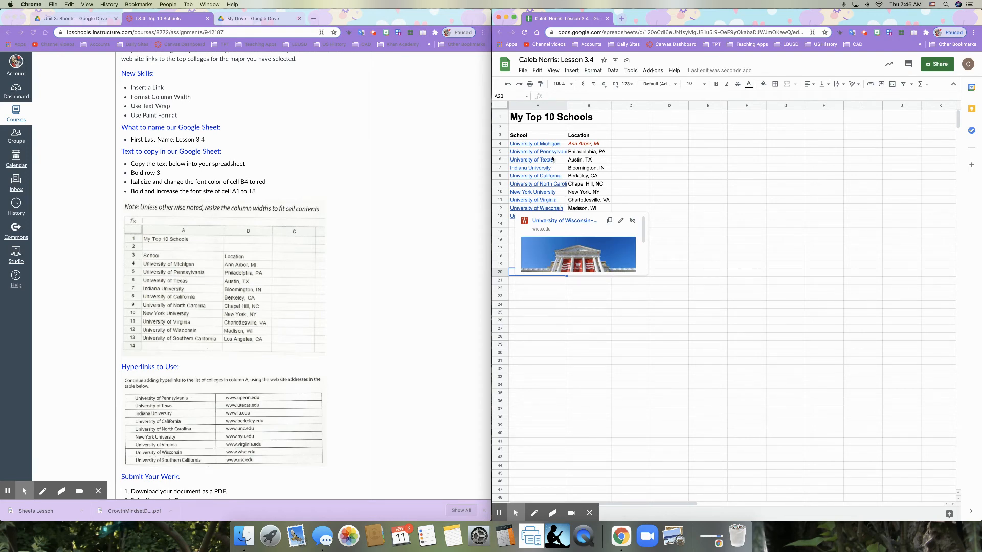
left_click(535, 136)
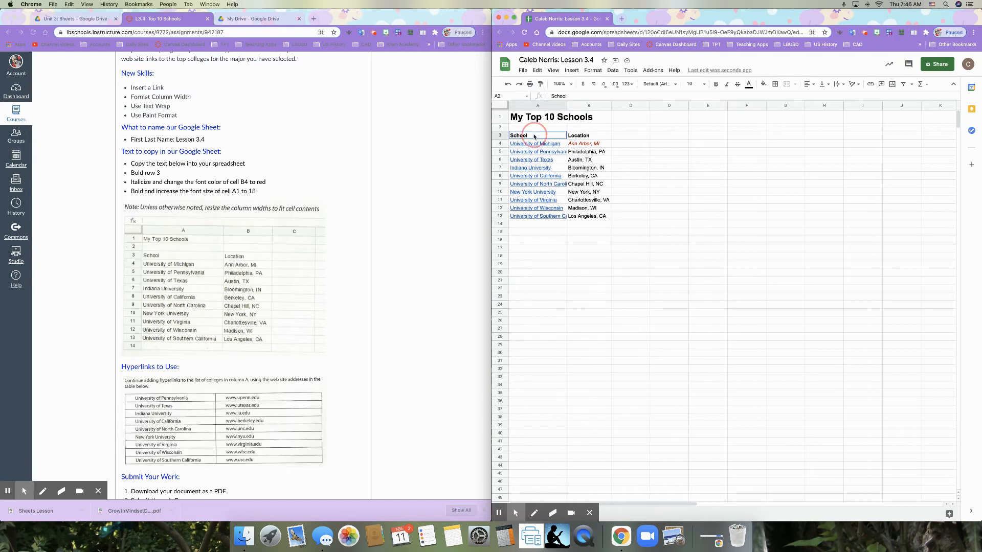
left_click_drag(534, 136, 535, 217)
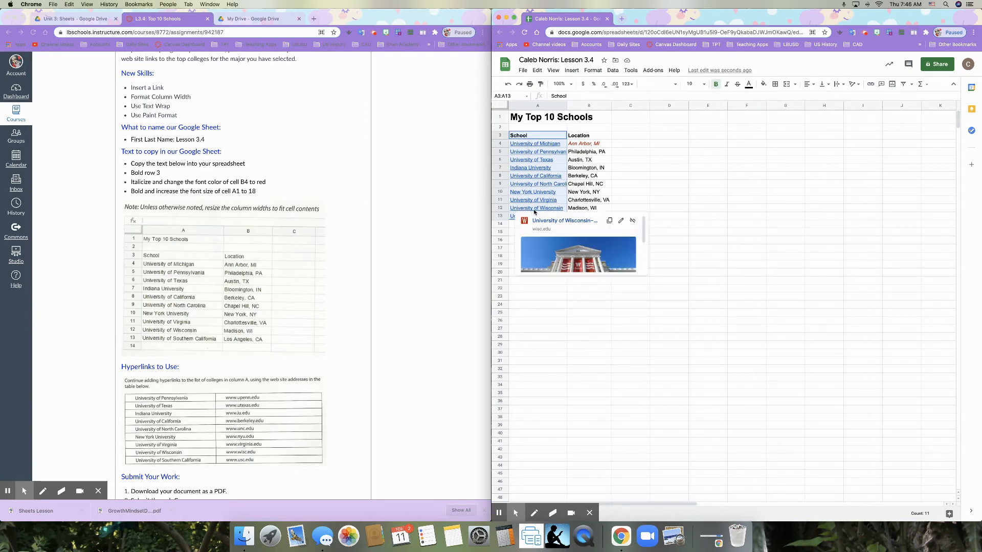
left_click(844, 85)
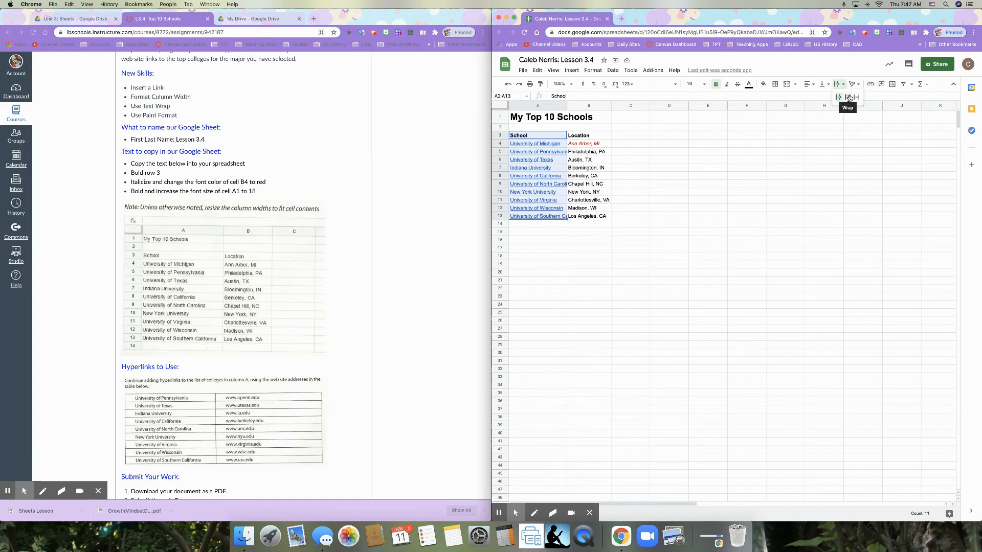
left_click(848, 97)
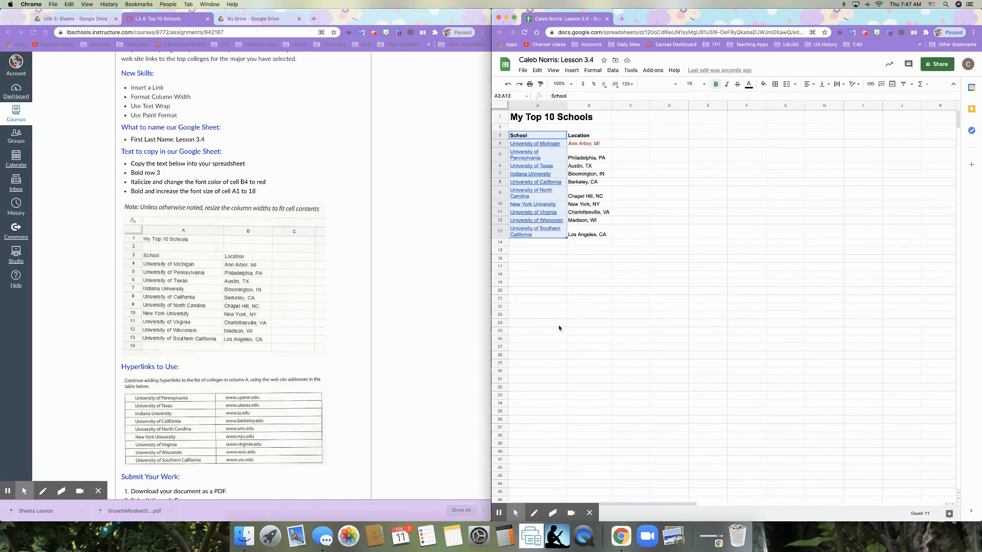
Step: Undo the text wrapping on cells A3:A13 and apply Wrap to the same range again
mouse_move(540, 158)
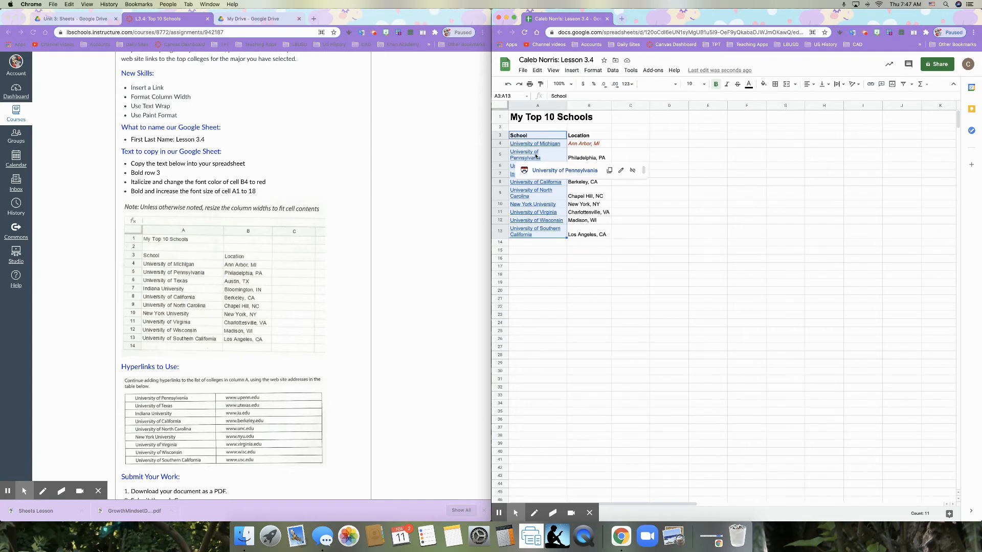
left_click(508, 84)
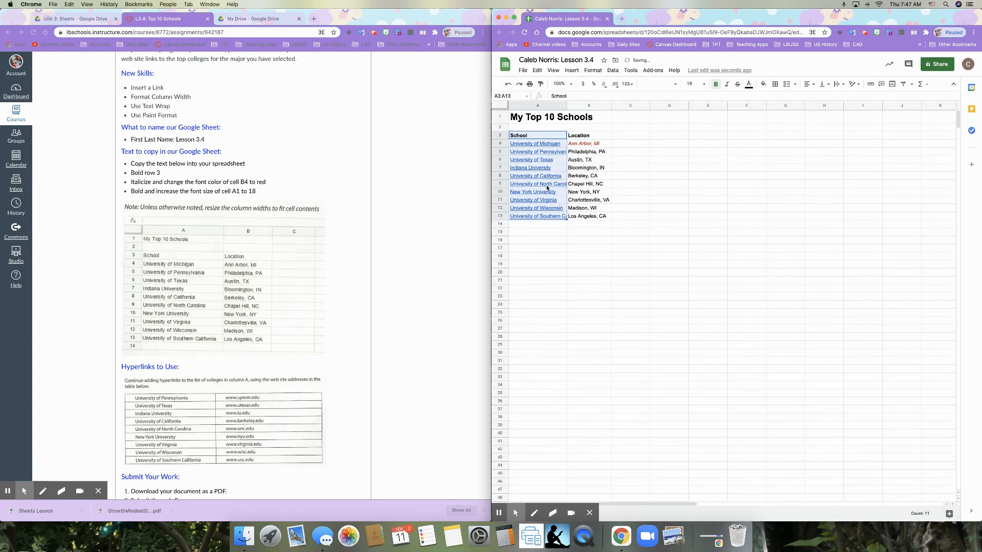
mouse_move(551, 188)
left_click(840, 84)
left_click(846, 96)
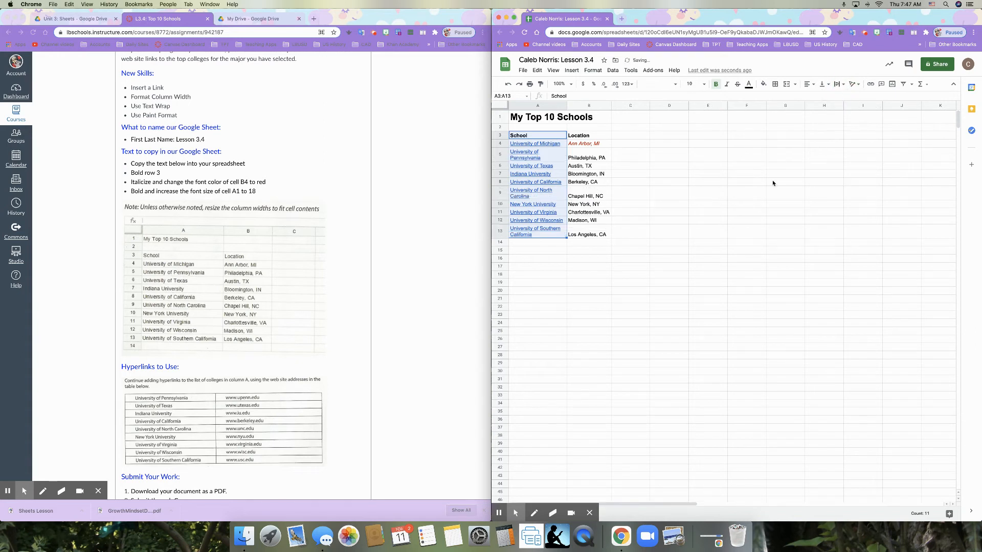
mouse_move(532, 229)
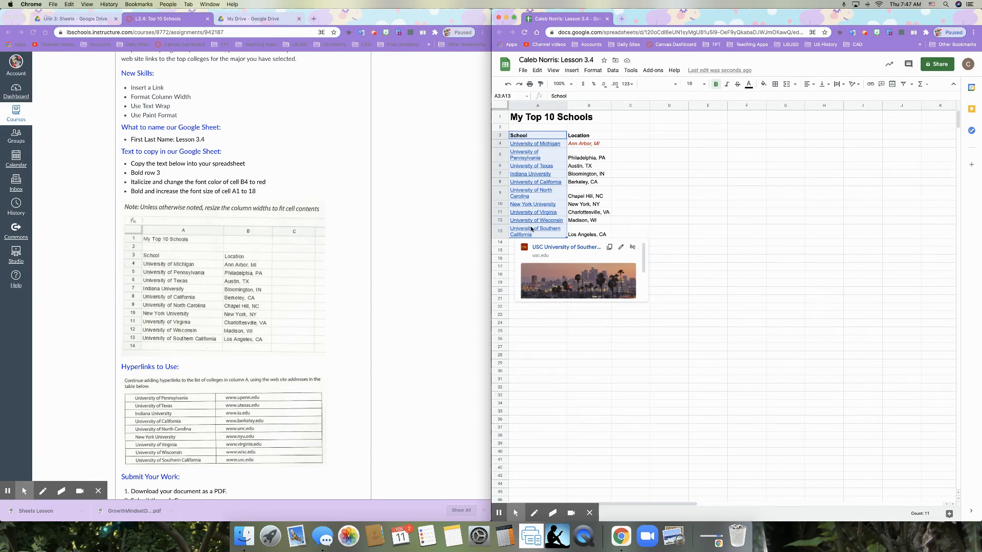
left_click(658, 199)
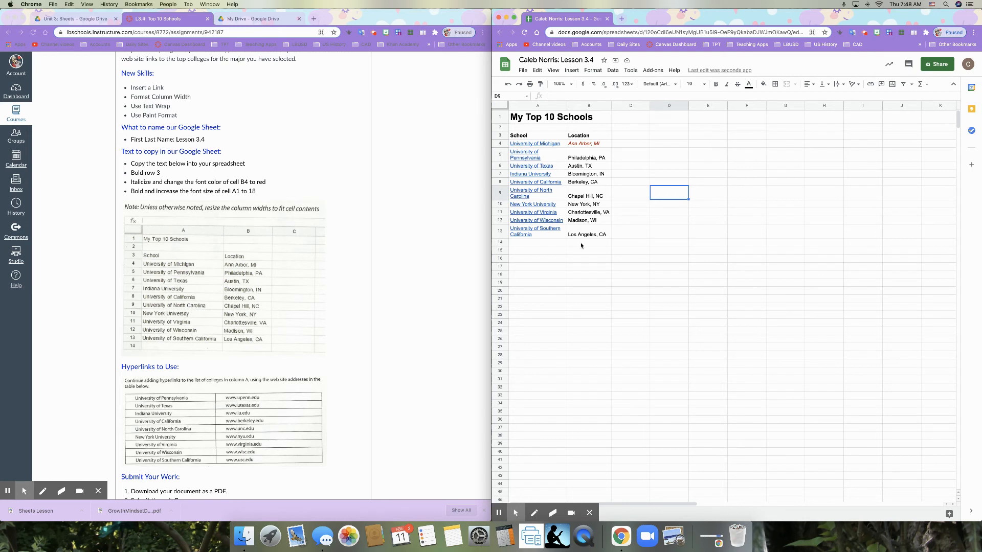
Step: Copy the red italic formatting of cell B4 onto the locations in B5:B13 with Paint format
left_click(596, 146)
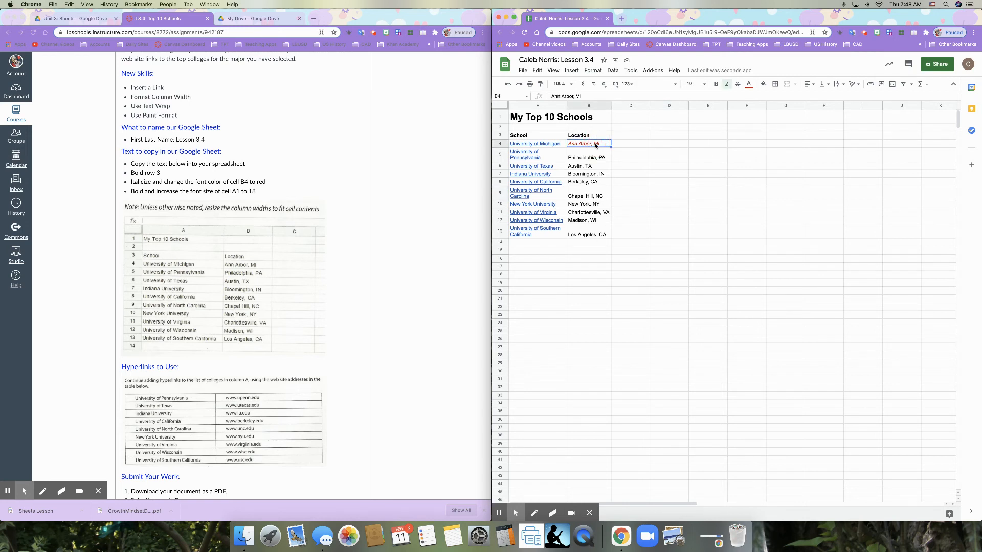
left_click(542, 84)
left_click_drag(605, 154, 600, 232)
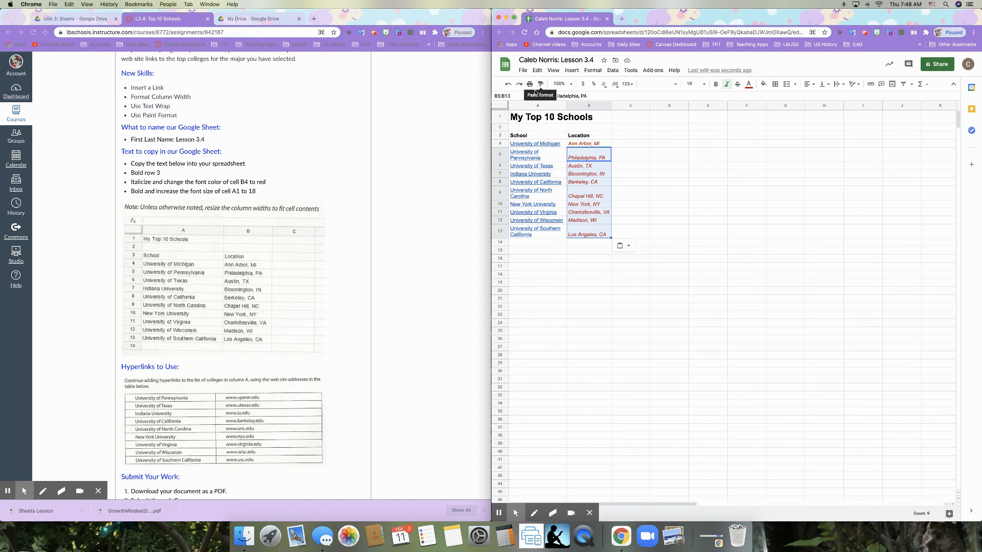
left_click(633, 185)
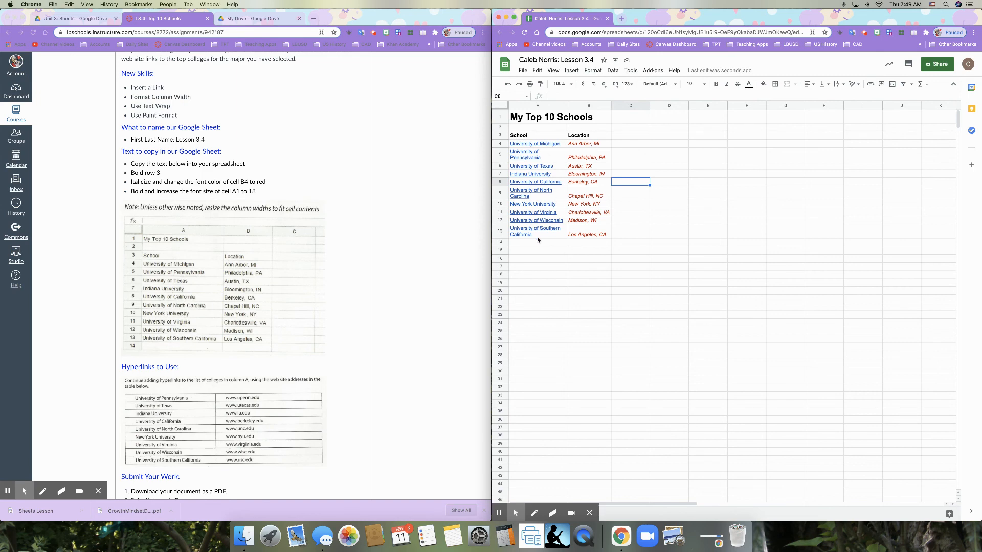
mouse_move(522, 237)
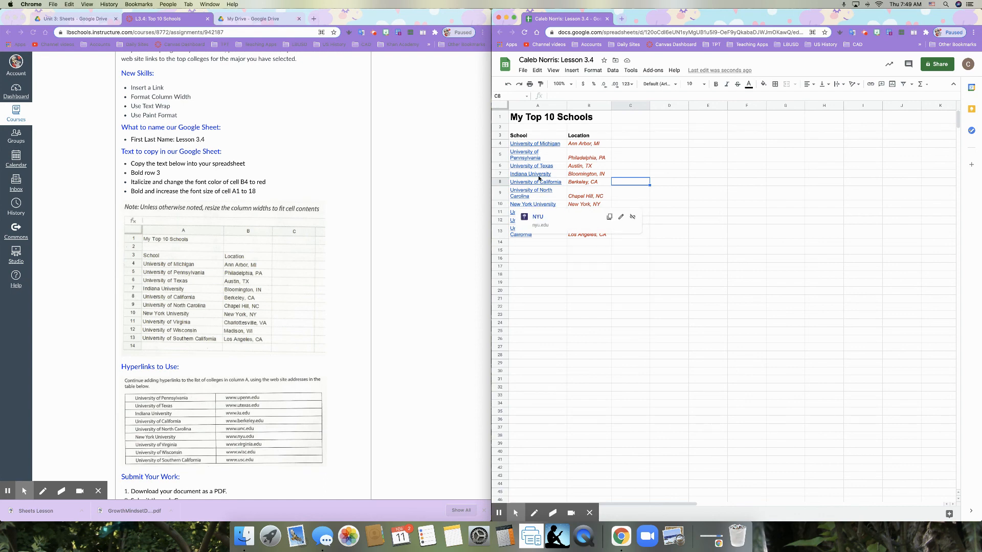
mouse_move(535, 184)
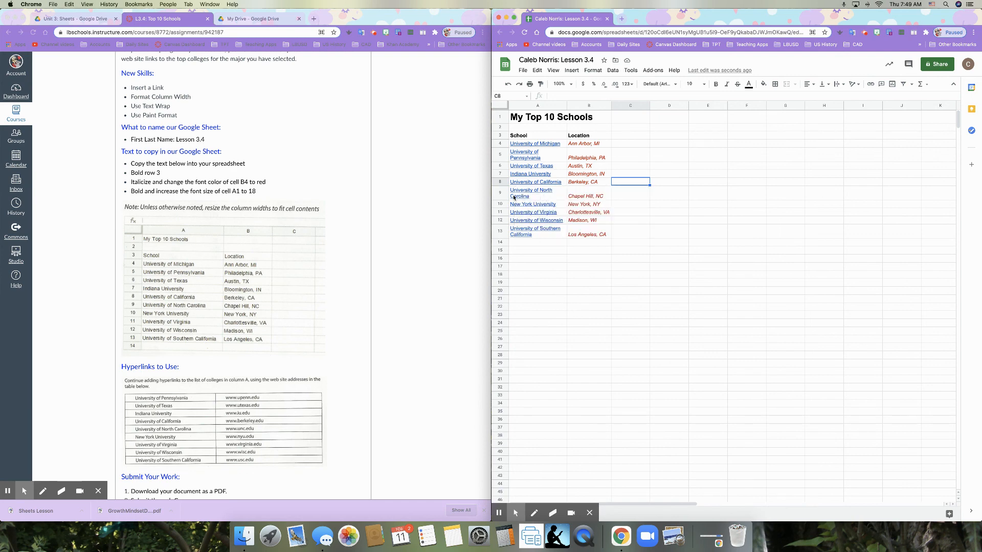
Step: Download the current sheet as a PDF document with the default landscape, Letter-size print settings
mouse_move(519, 200)
left_click(522, 71)
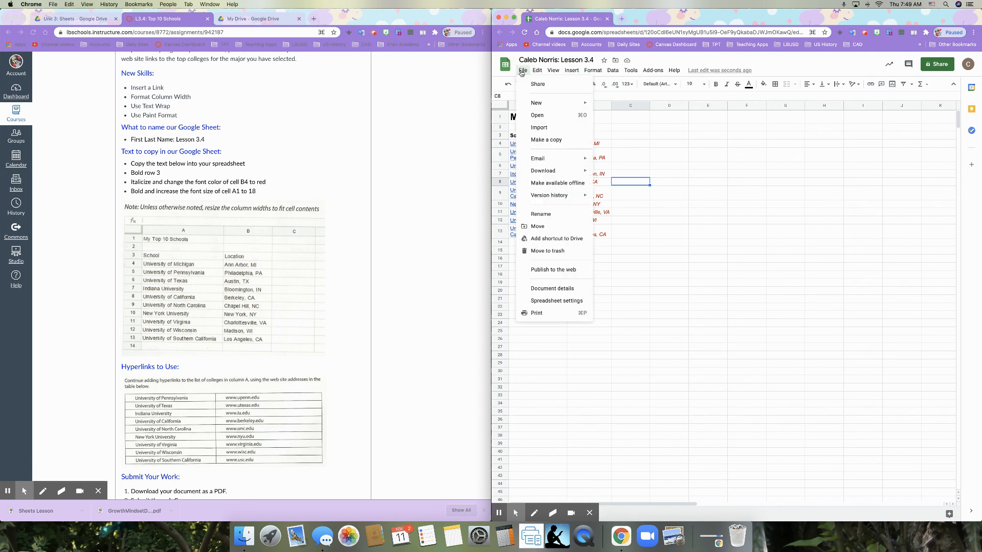
mouse_move(568, 172)
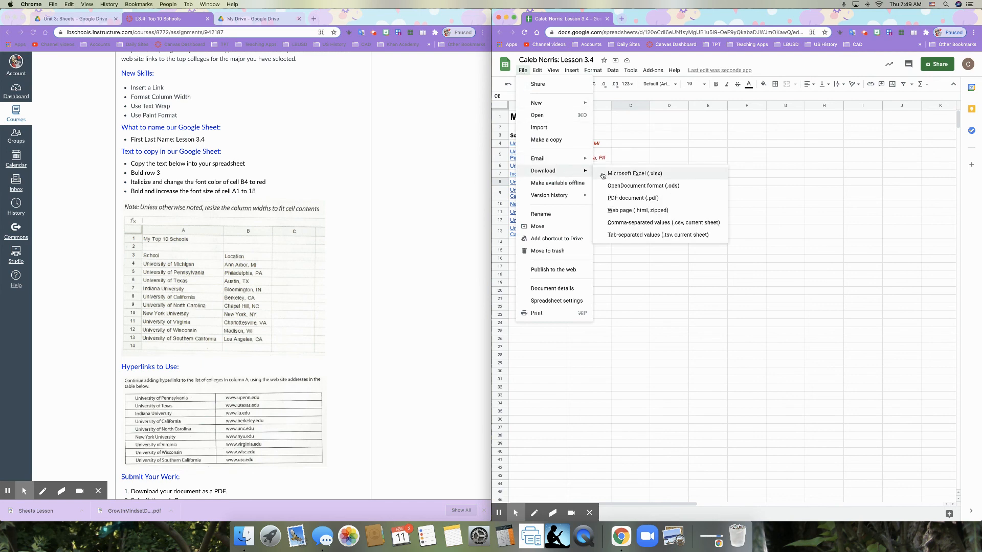
left_click(633, 198)
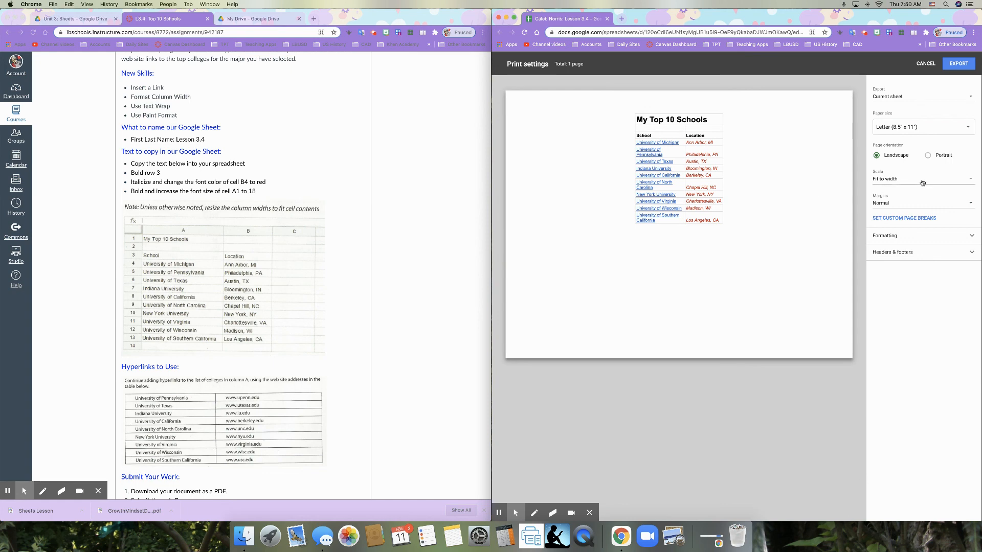
left_click(966, 63)
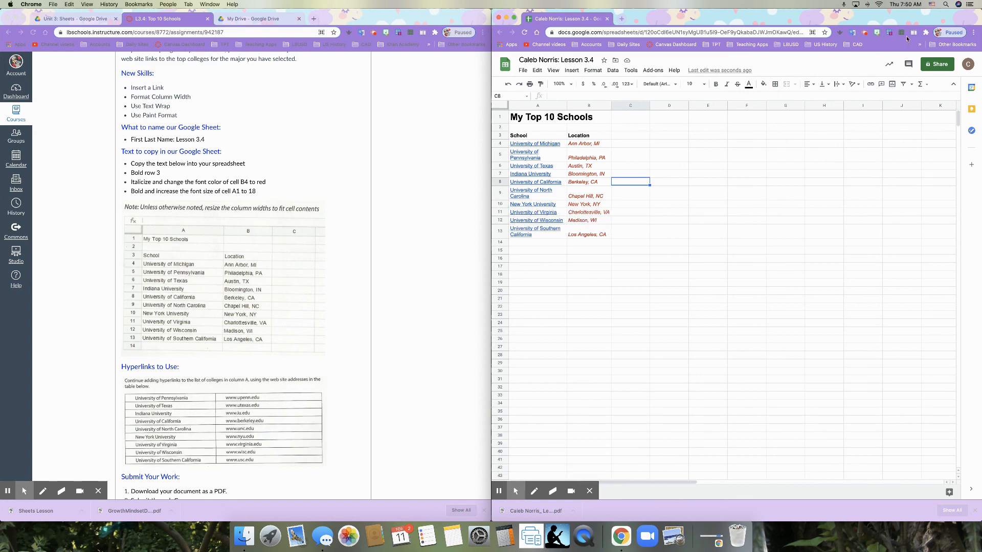
left_click(866, 33)
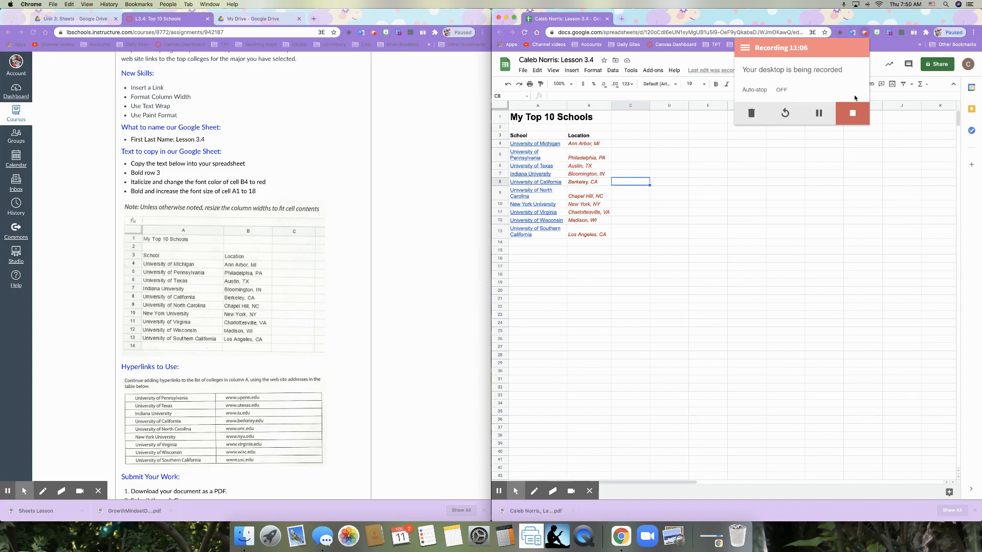